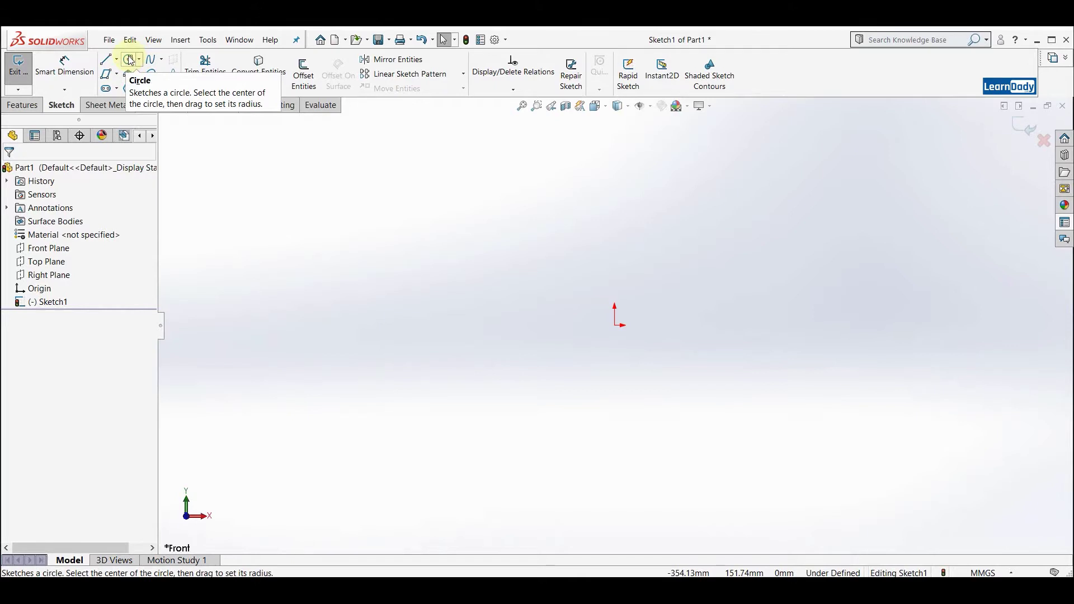
# - Draw a circle centred on the origin with a radius of about 66.64 mm
pyautogui.click(130, 60)
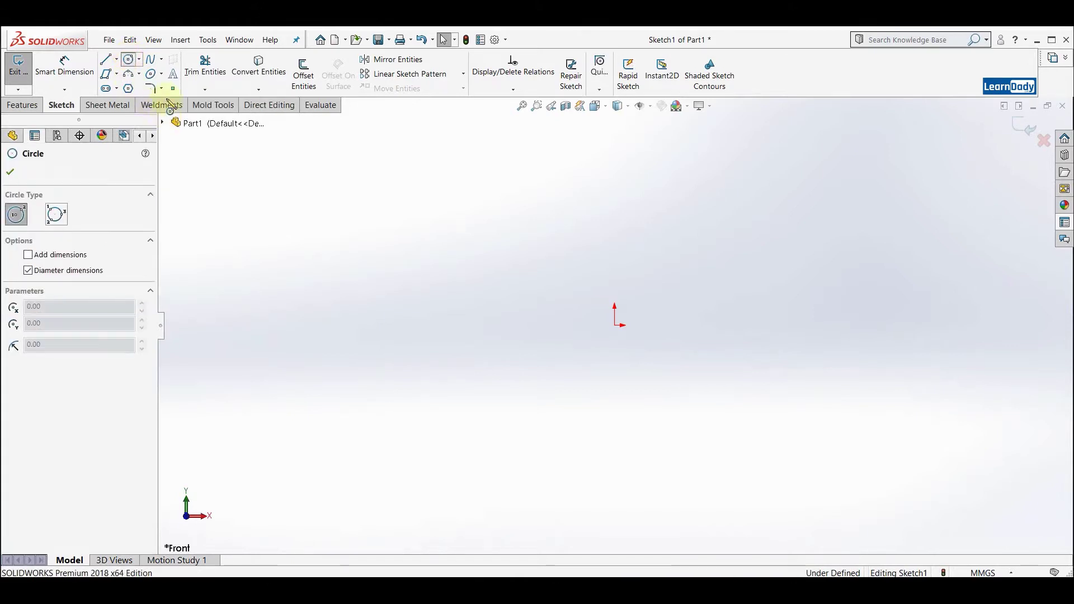
pyautogui.click(138, 65)
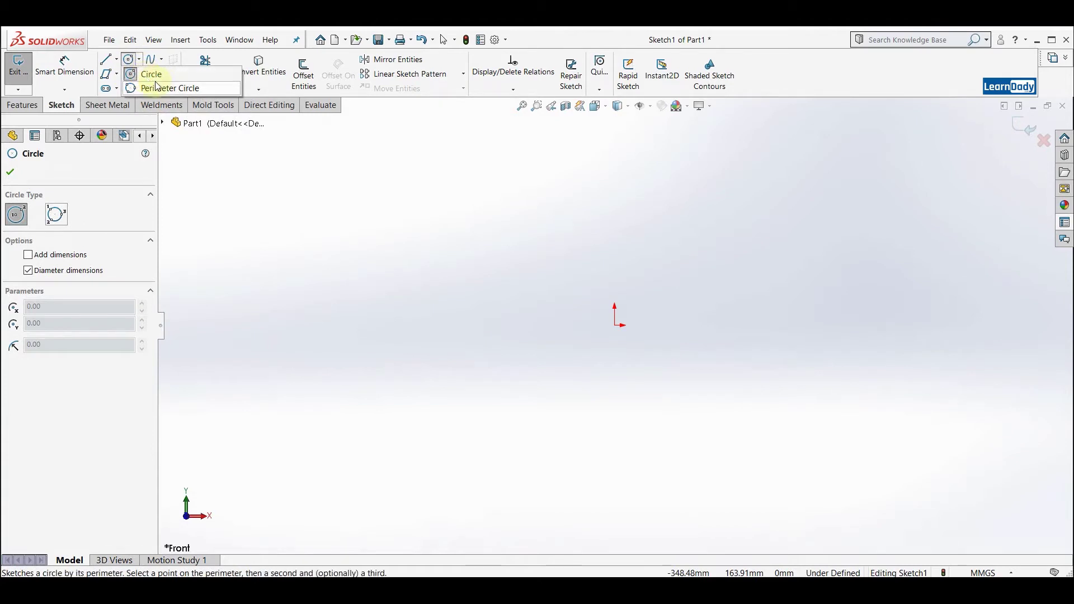
pyautogui.click(149, 77)
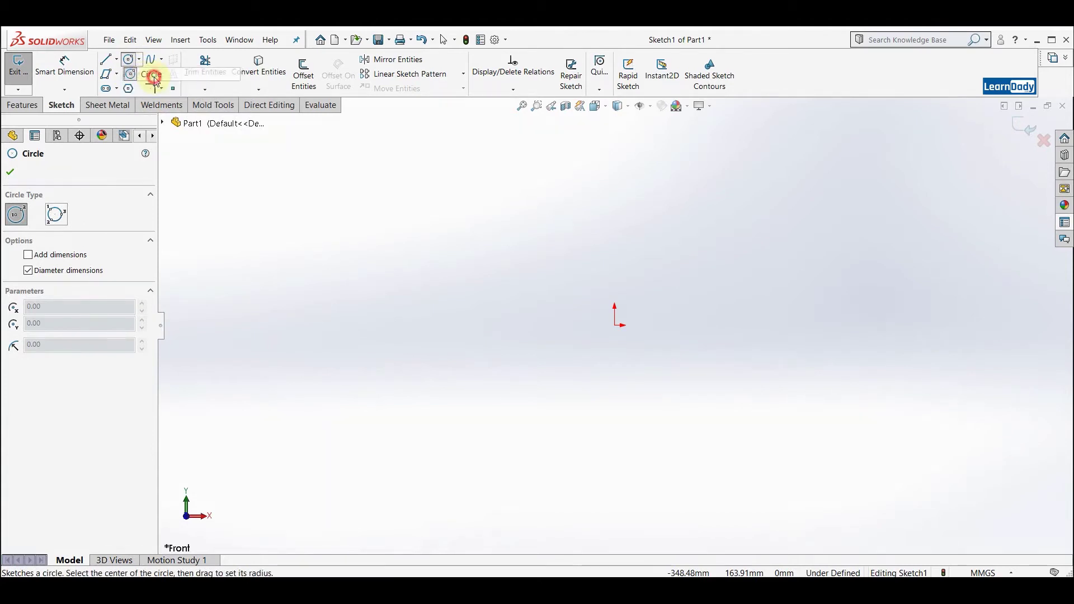
pyautogui.click(616, 324)
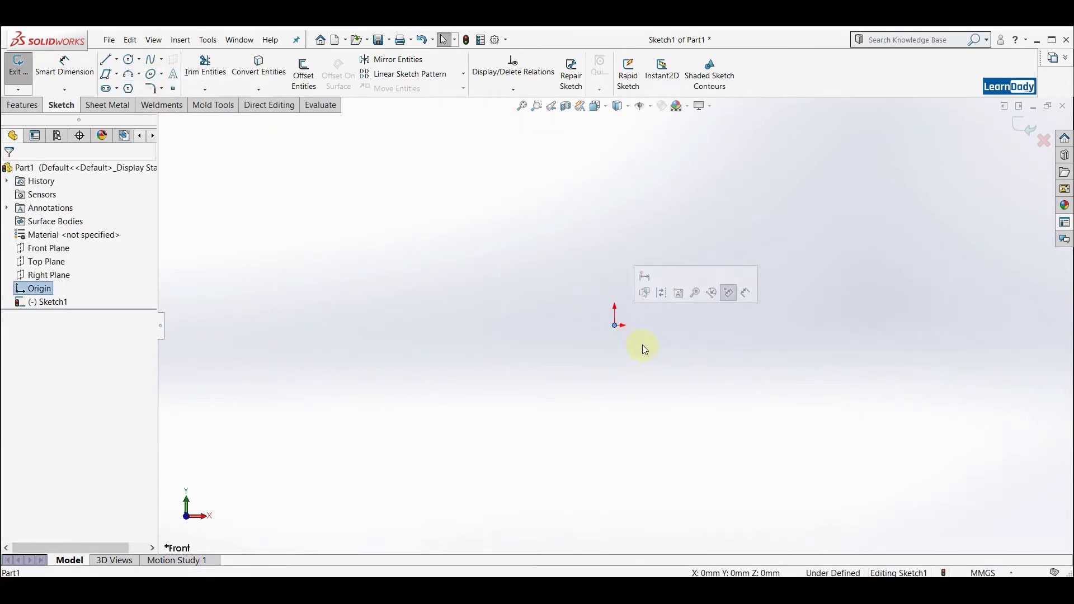
pyautogui.click(648, 331)
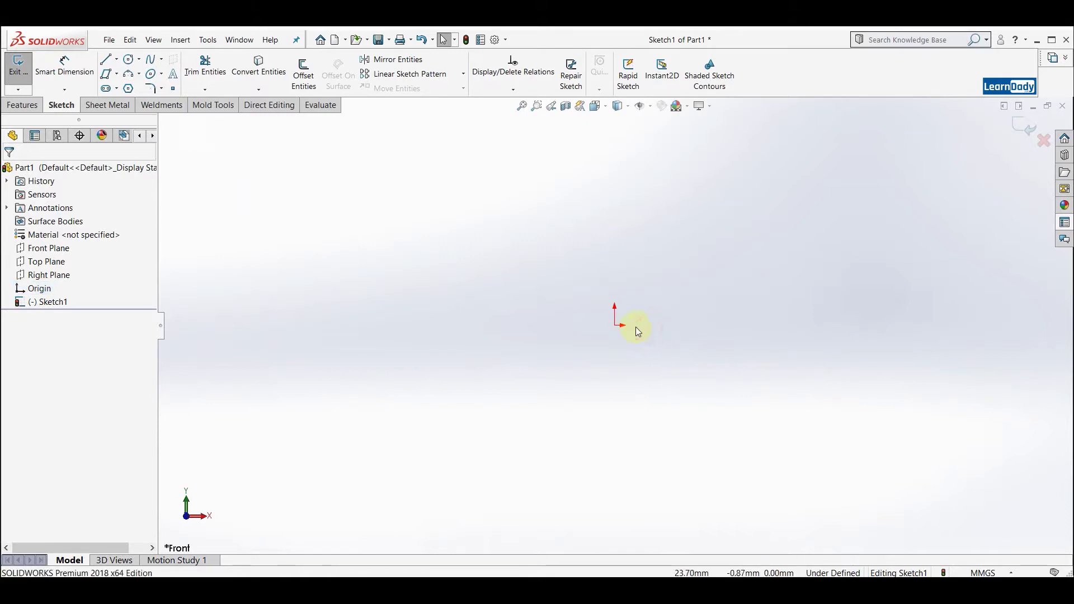
pyautogui.click(128, 58)
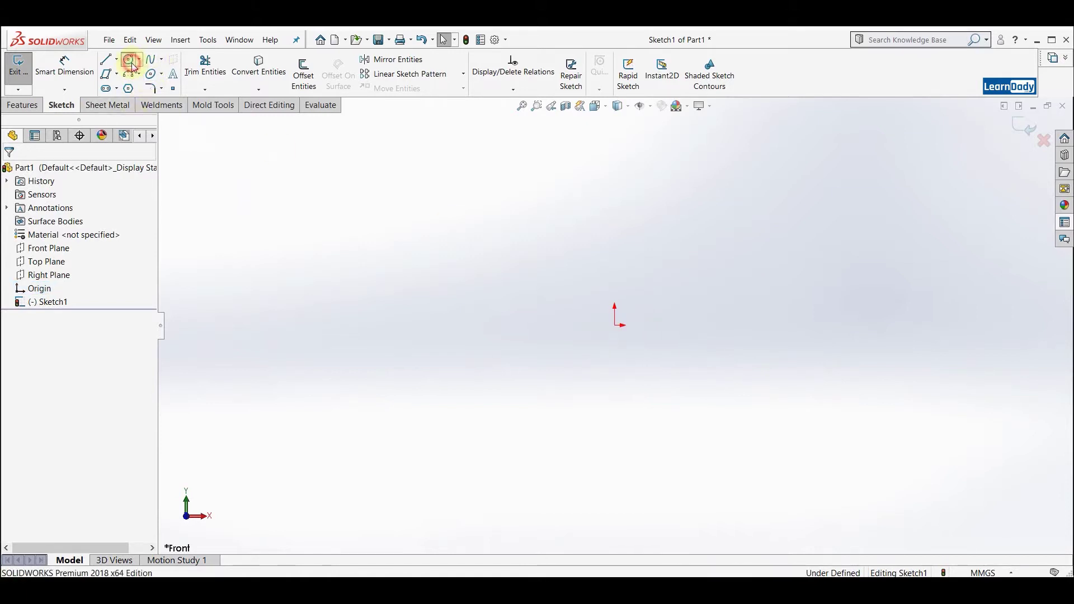
pyautogui.click(615, 326)
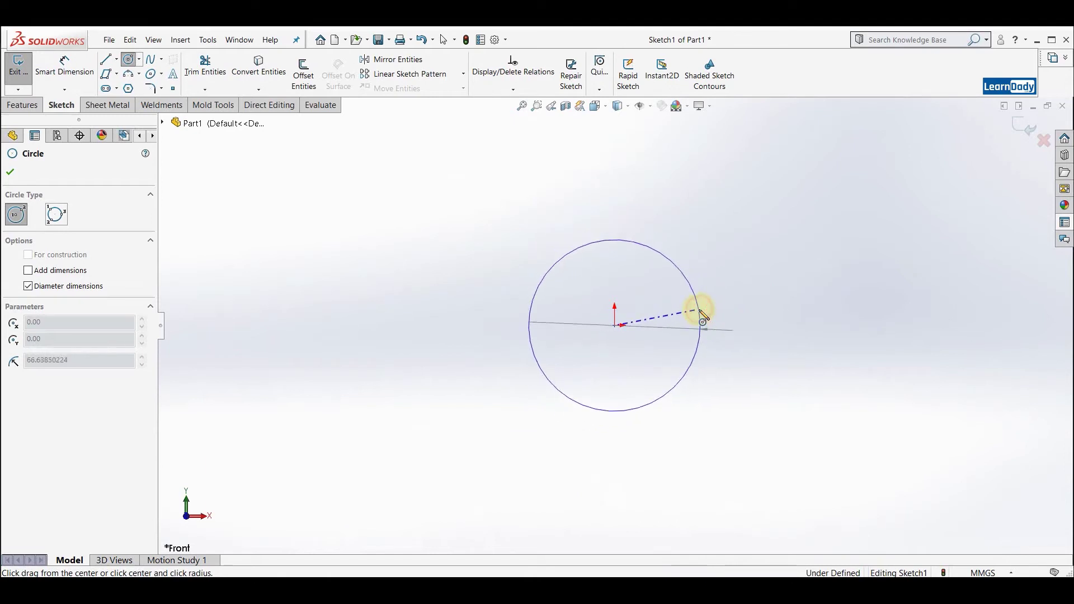
pyautogui.click(701, 316)
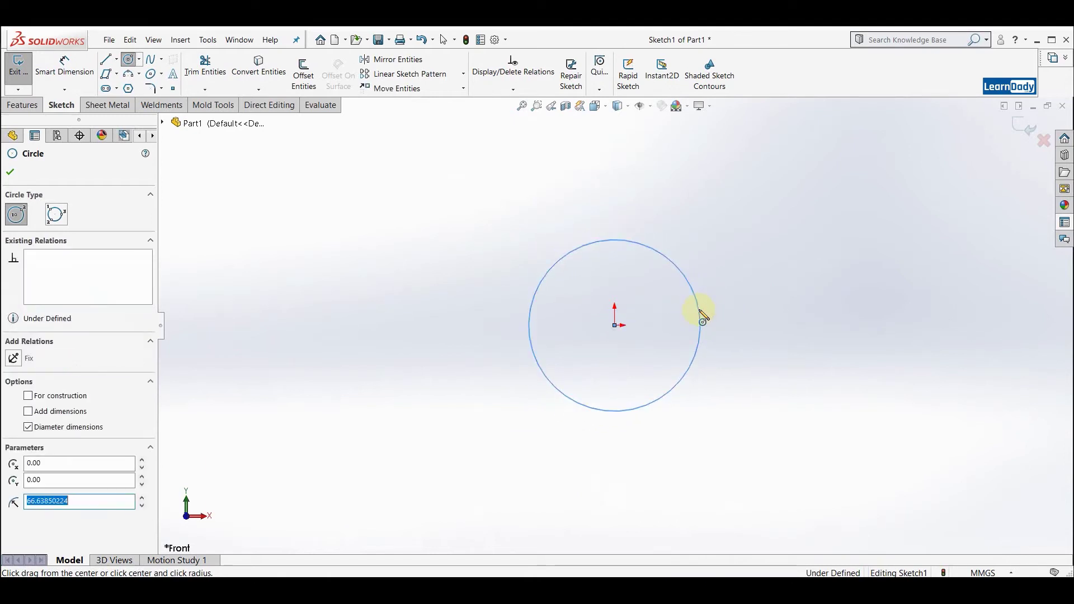
pyautogui.click(179, 222)
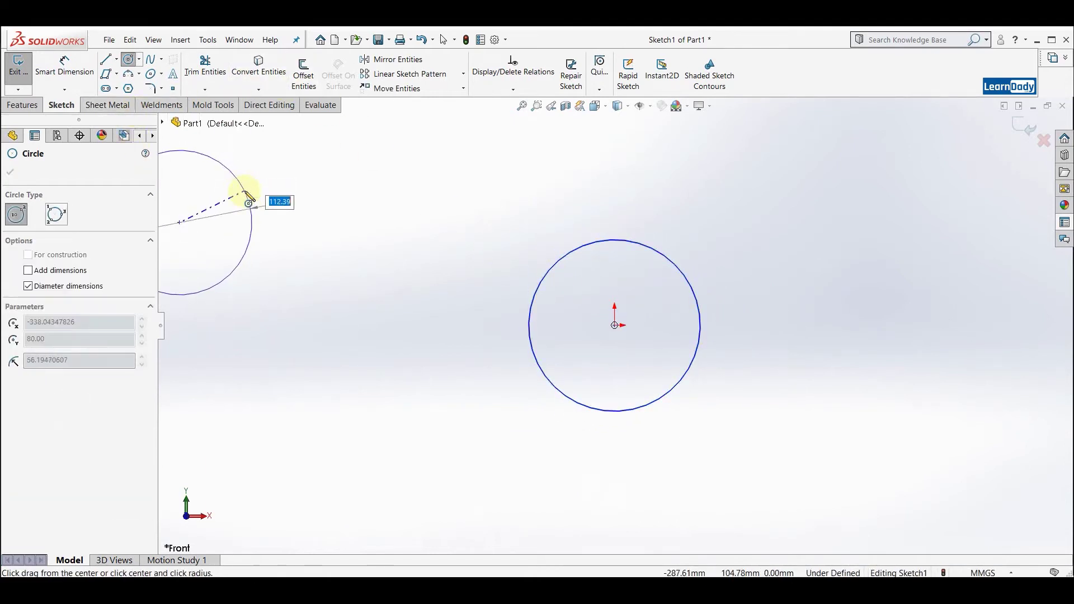
pyautogui.press('Escape')
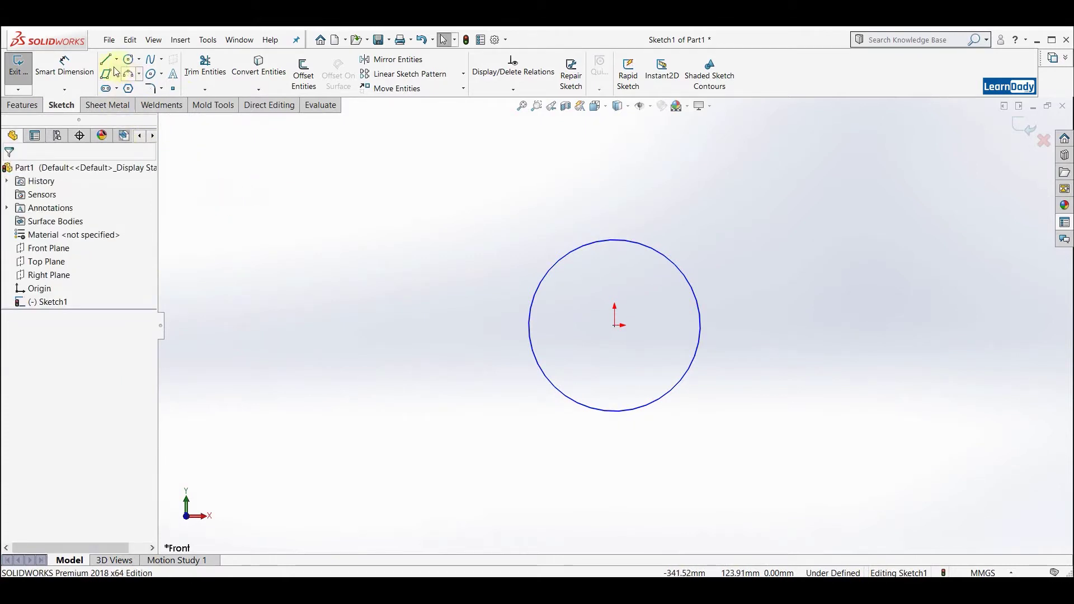
# - Dimension the origin circle to a 50 mm diameter, placed above it
pyautogui.click(87, 75)
pyautogui.click(618, 240)
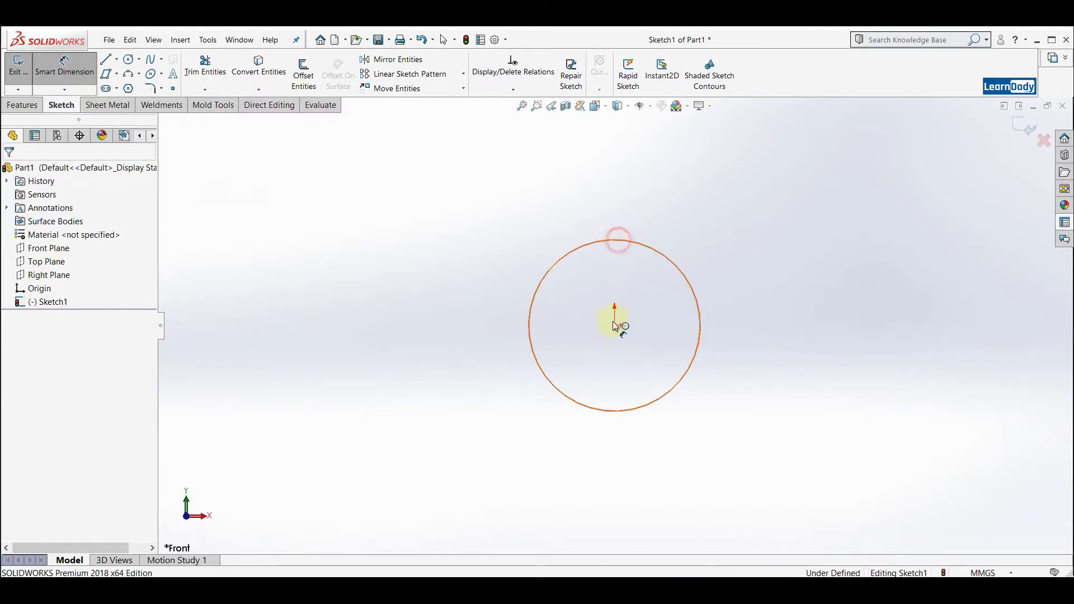
pyautogui.click(616, 326)
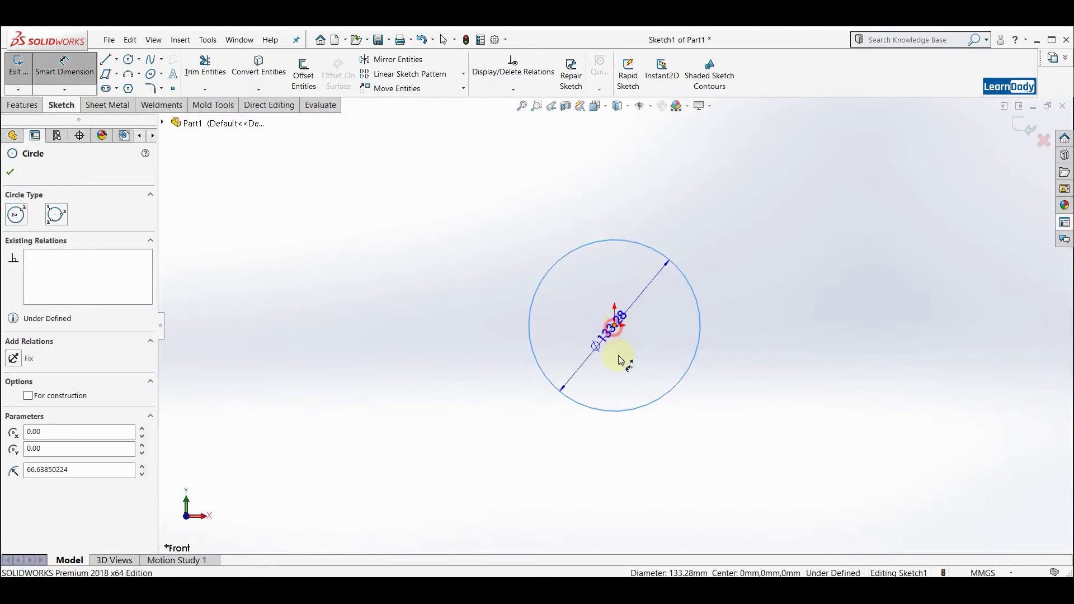
pyautogui.click(638, 428)
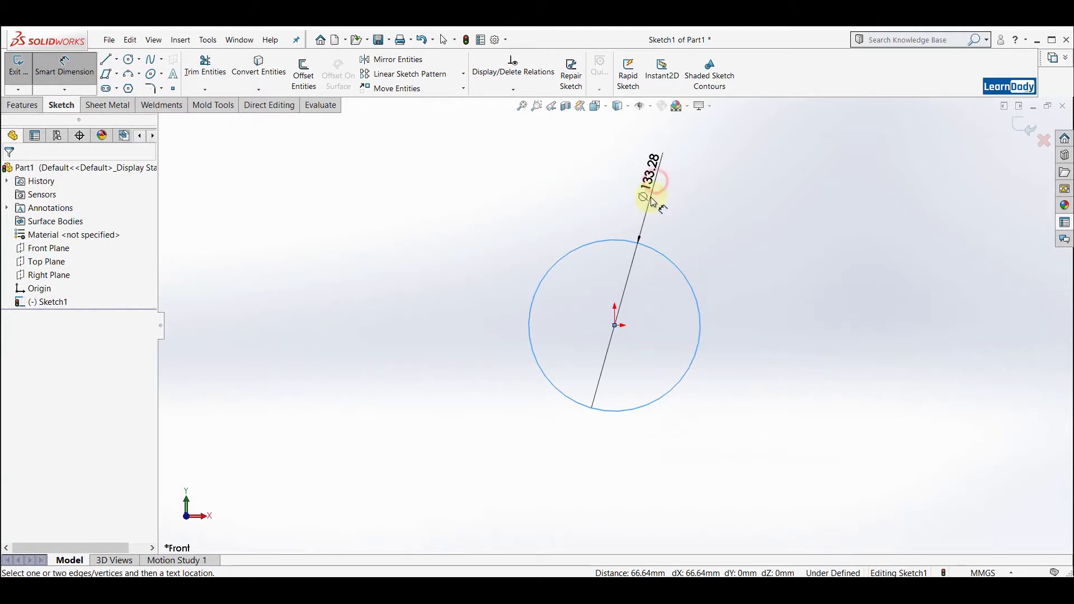
pyautogui.click(652, 201)
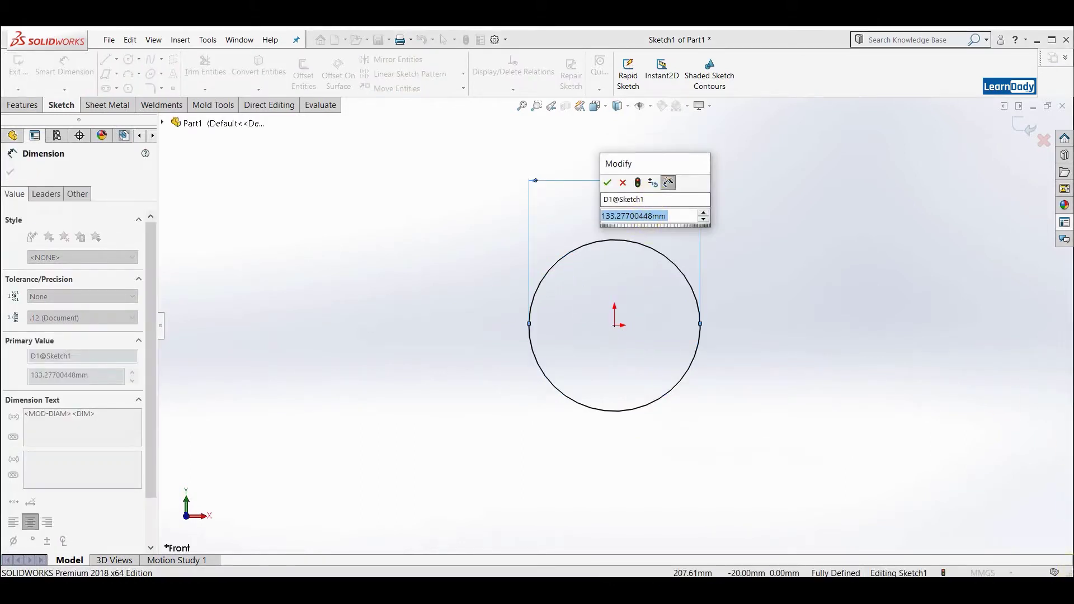
pyautogui.write('5')
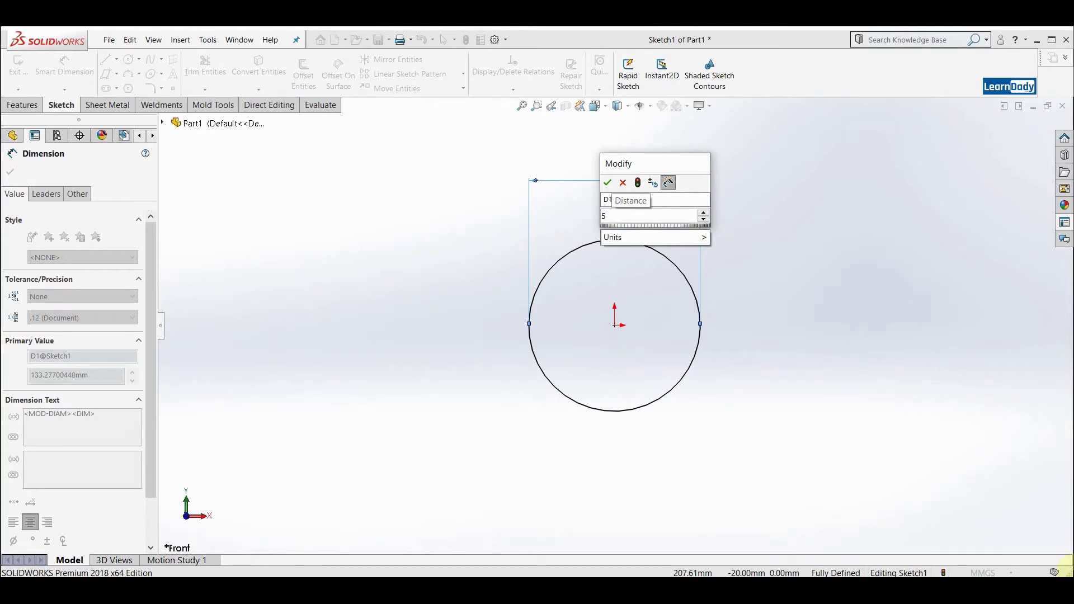
pyautogui.write('0')
pyautogui.press('Return')
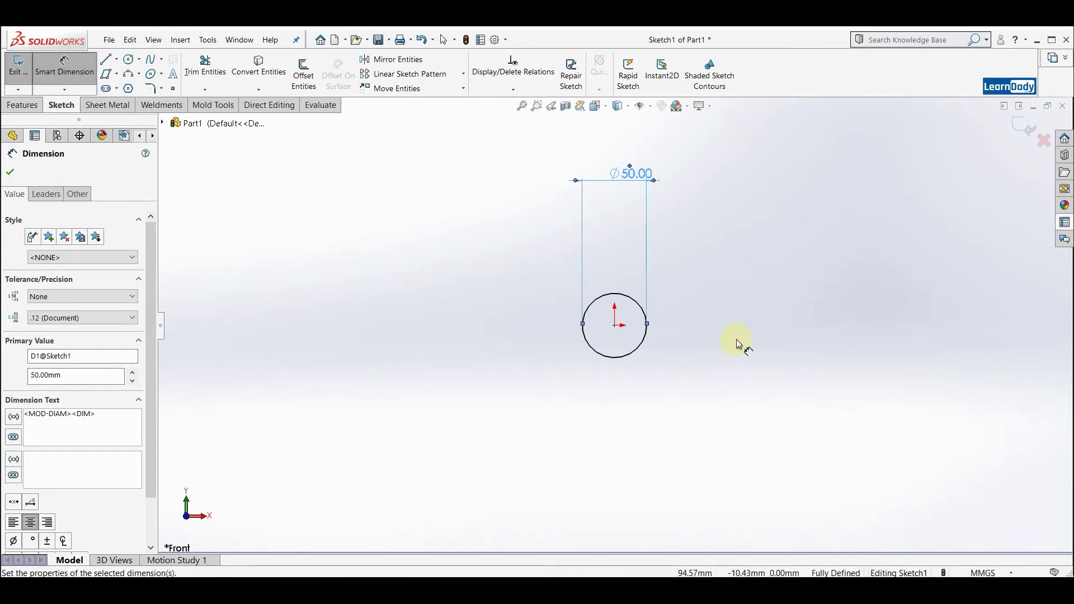
# - Pick the Perimeter Circle type from the circle flyout, then cancel it
pyautogui.click(139, 58)
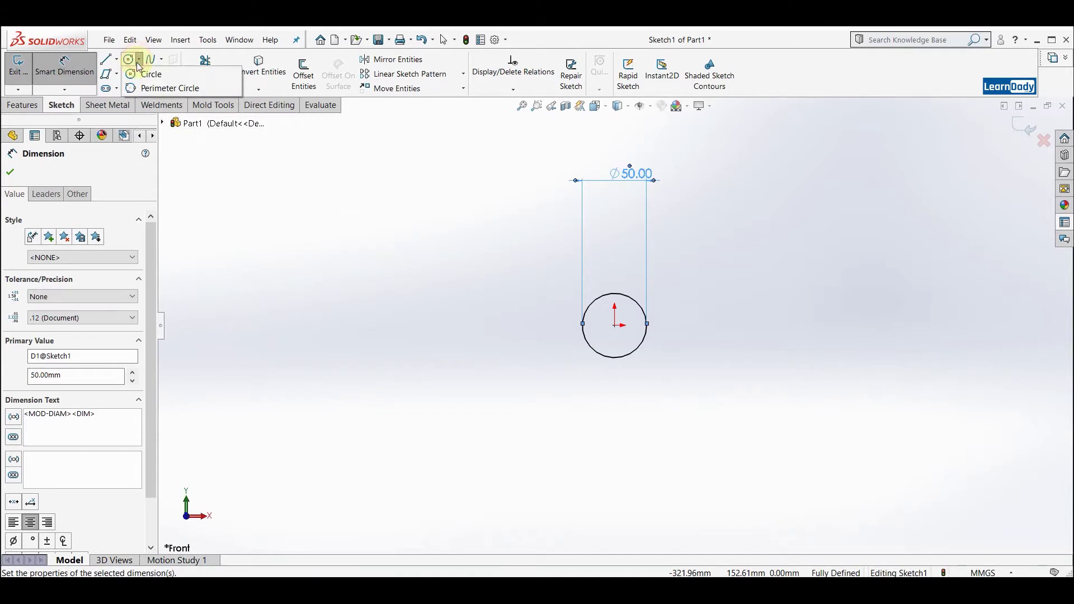
pyautogui.click(158, 89)
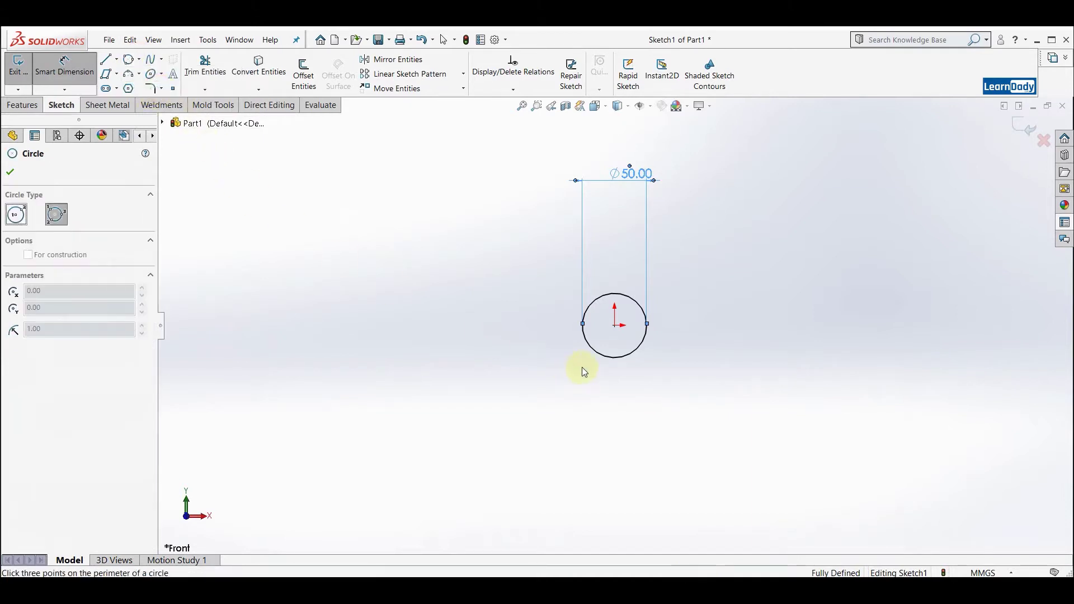
pyautogui.press('Escape')
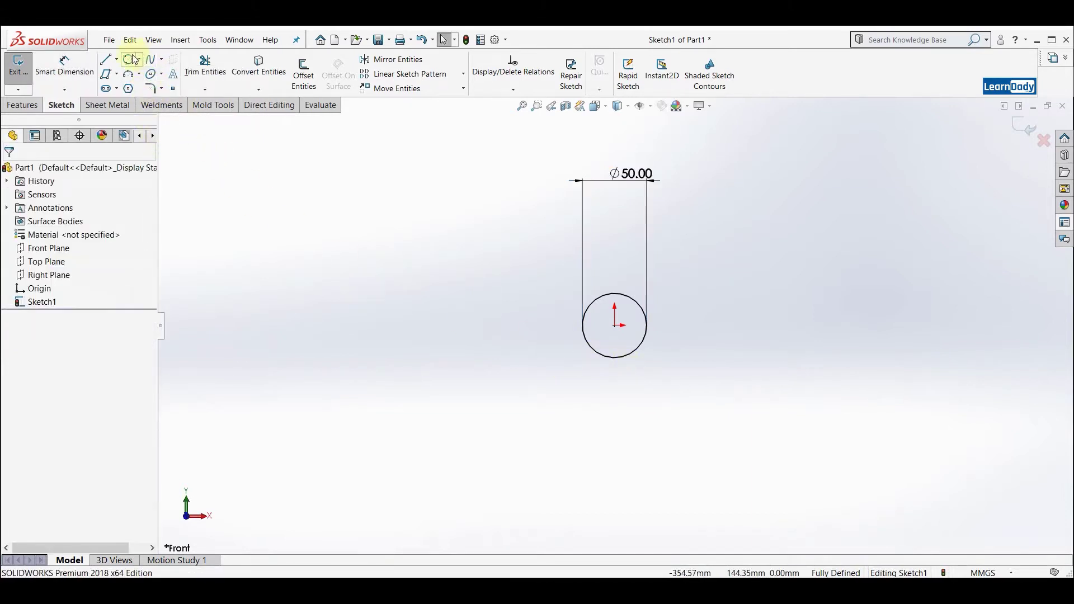
# - Sketch a three-point perimeter circle of about 78.49 mm radius left of the Ø50 circle
pyautogui.click(140, 61)
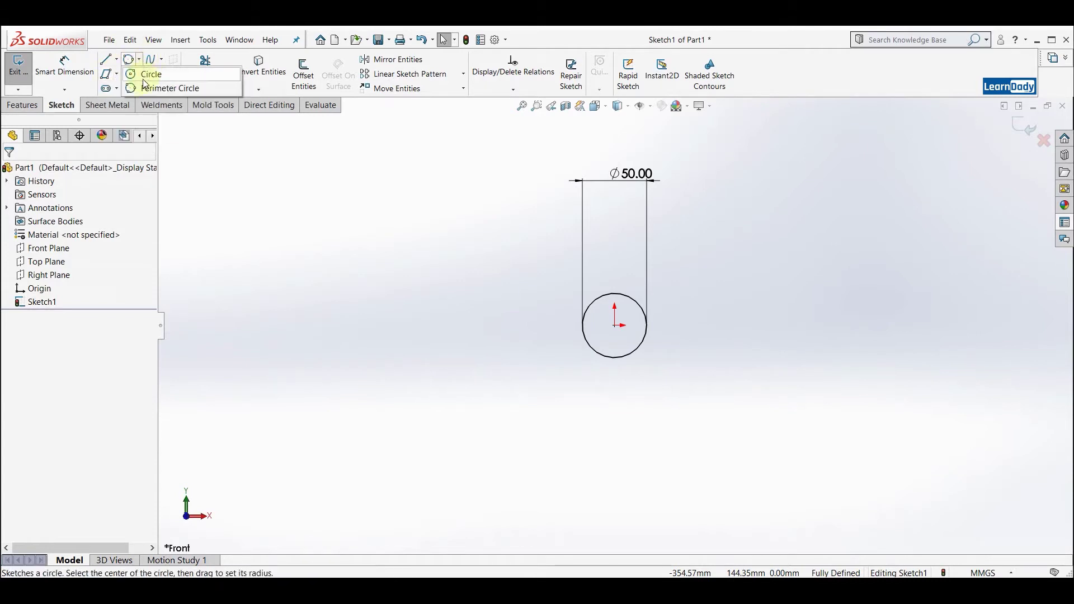
pyautogui.click(162, 88)
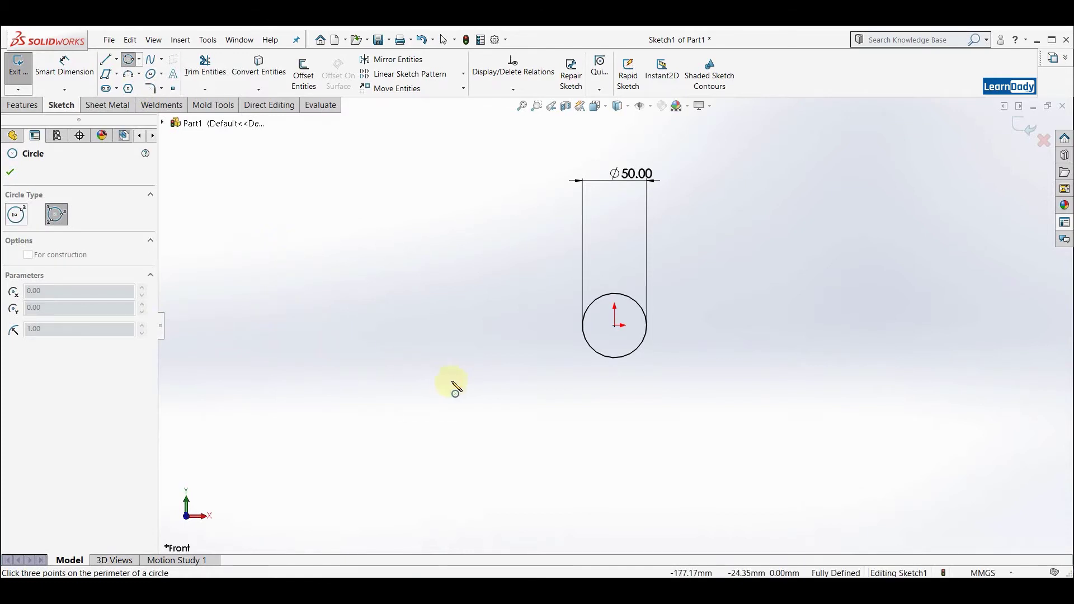
pyautogui.click(288, 319)
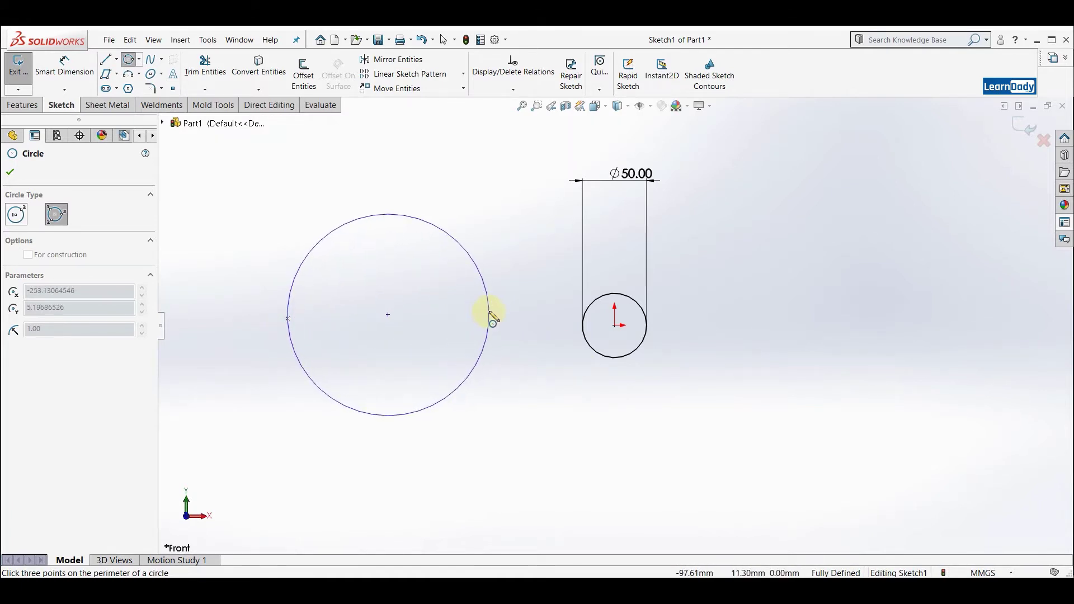
pyautogui.click(490, 311)
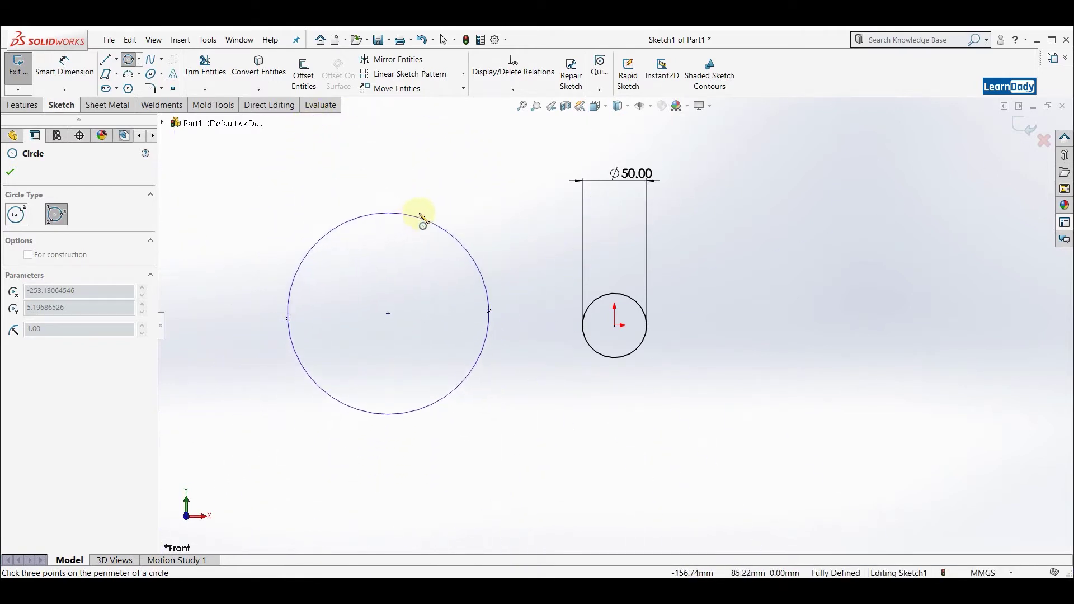
pyautogui.click(420, 214)
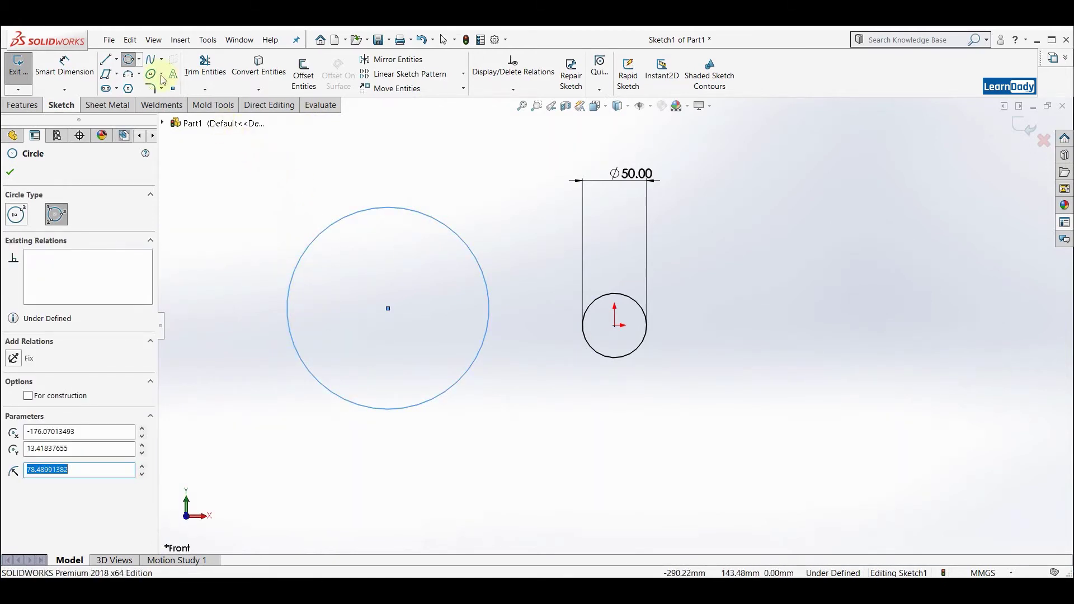
pyautogui.click(137, 64)
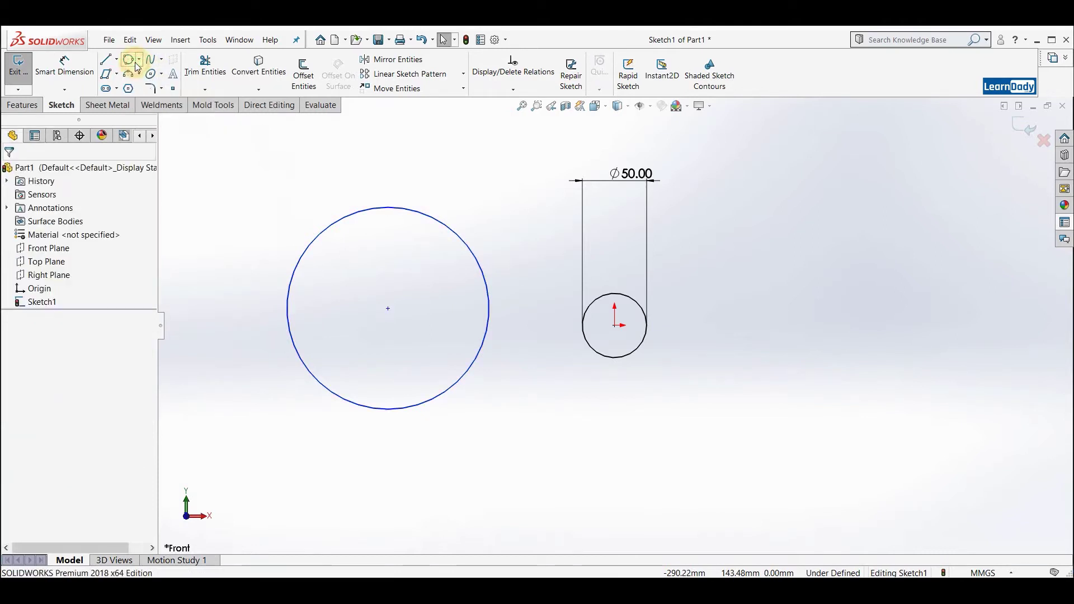
pyautogui.click(138, 59)
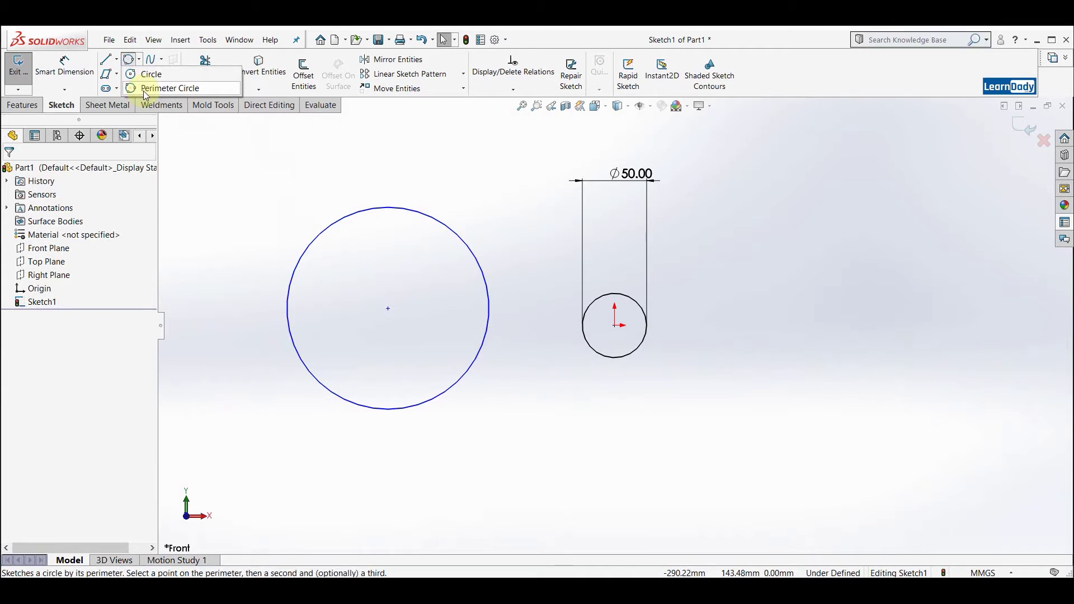
# - Dimension the left circle to a 50 mm diameter
pyautogui.click(65, 89)
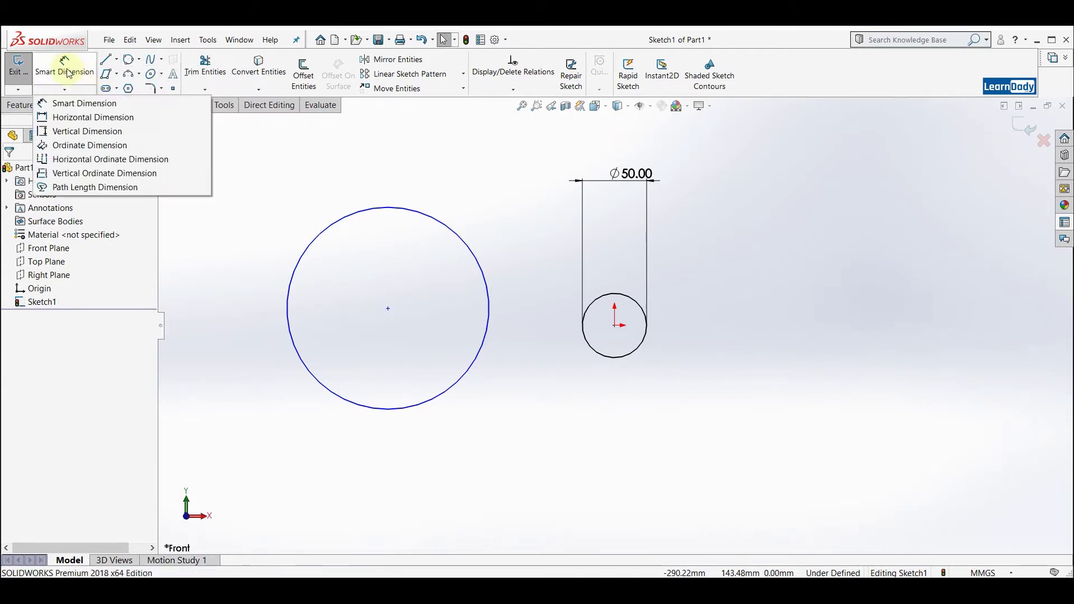
pyautogui.click(364, 215)
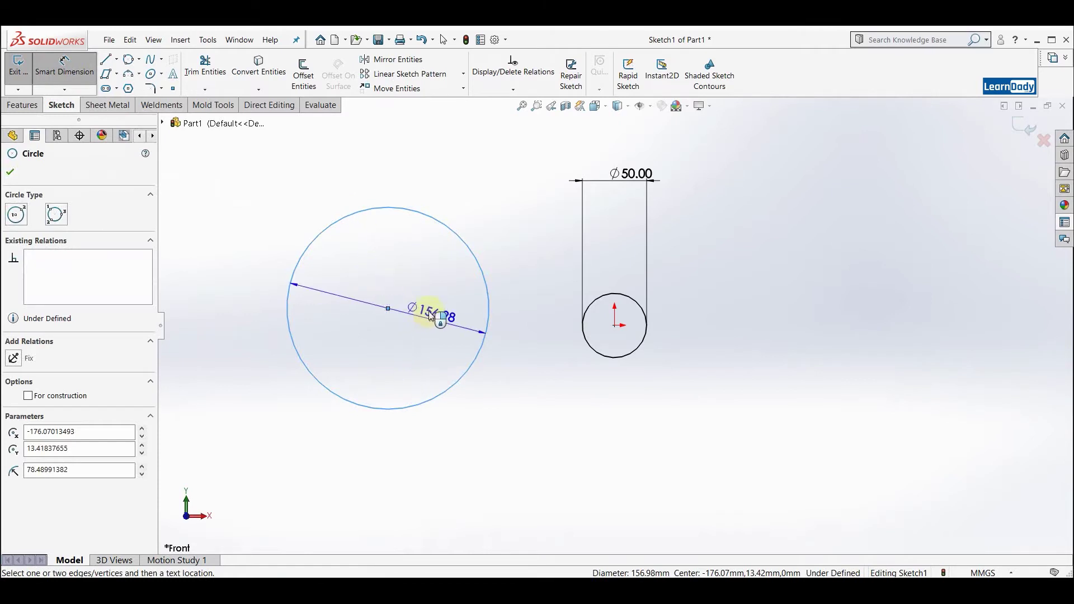
pyautogui.click(383, 313)
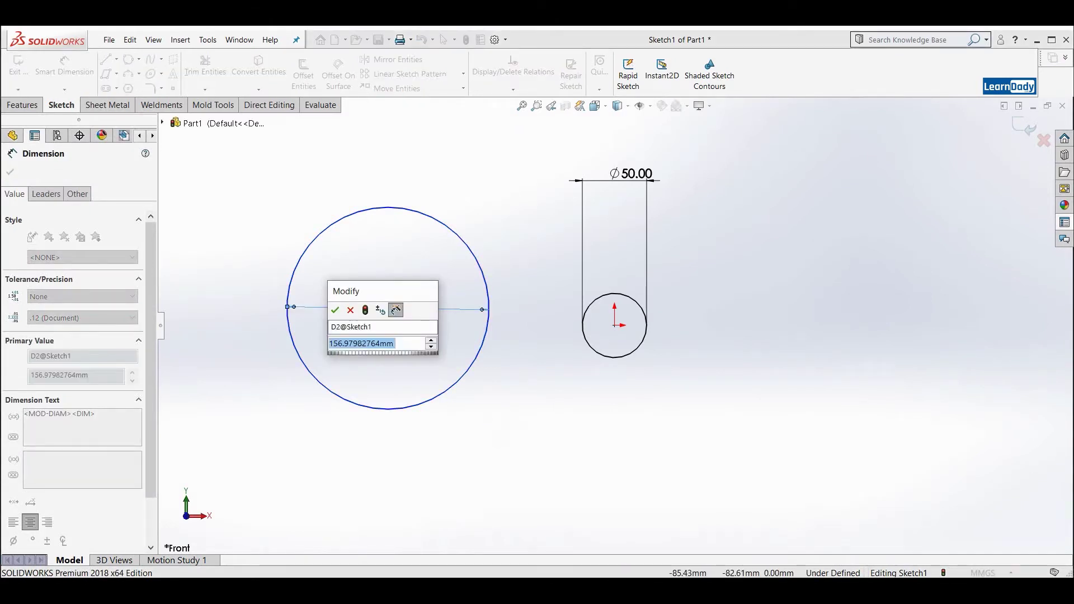
pyautogui.write('50')
pyautogui.press('Return')
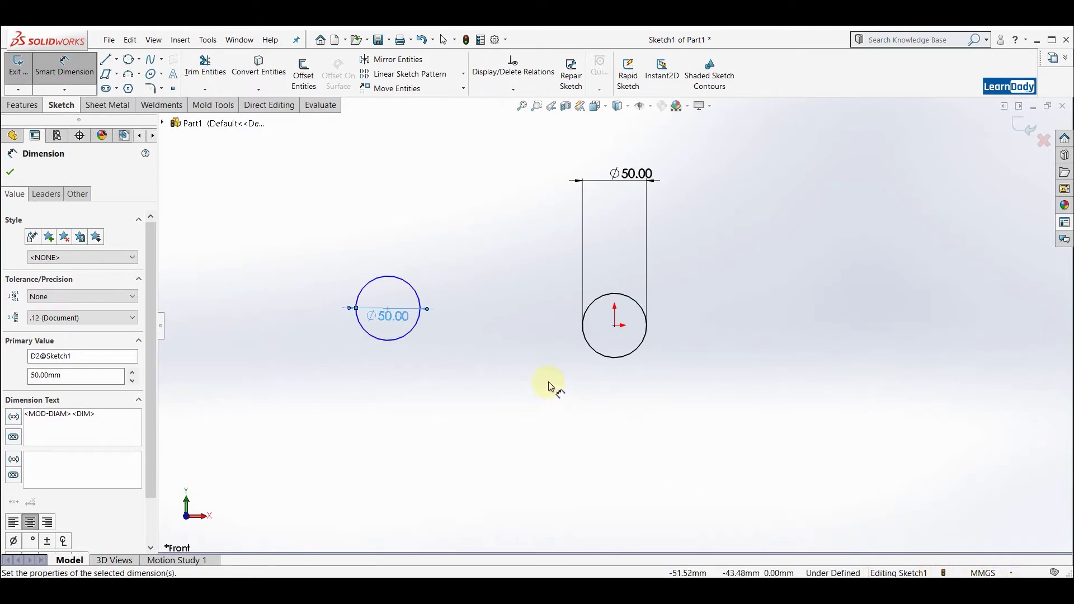
# - Box-select both circles and their dimensions and delete them
pyautogui.press('Escape')
pyautogui.press('Escape')
pyautogui.moveTo(791, 197); pyautogui.dragTo(265, 435)
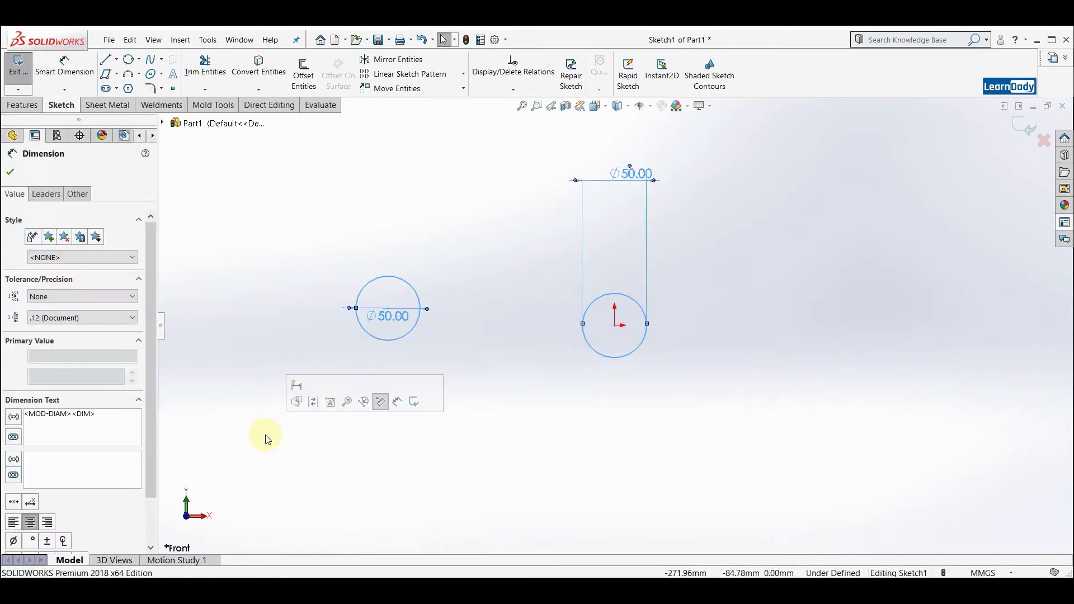
pyautogui.press('Delete')
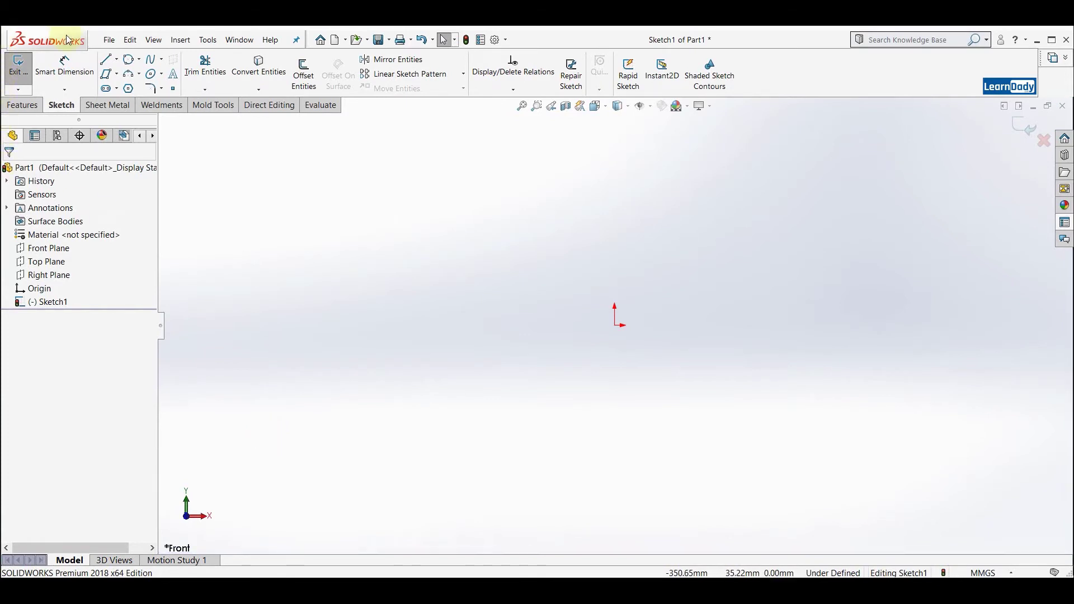
# - Draw a centerpoint arc centred 75 mm left of the origin, curving over it
pyautogui.click(140, 76)
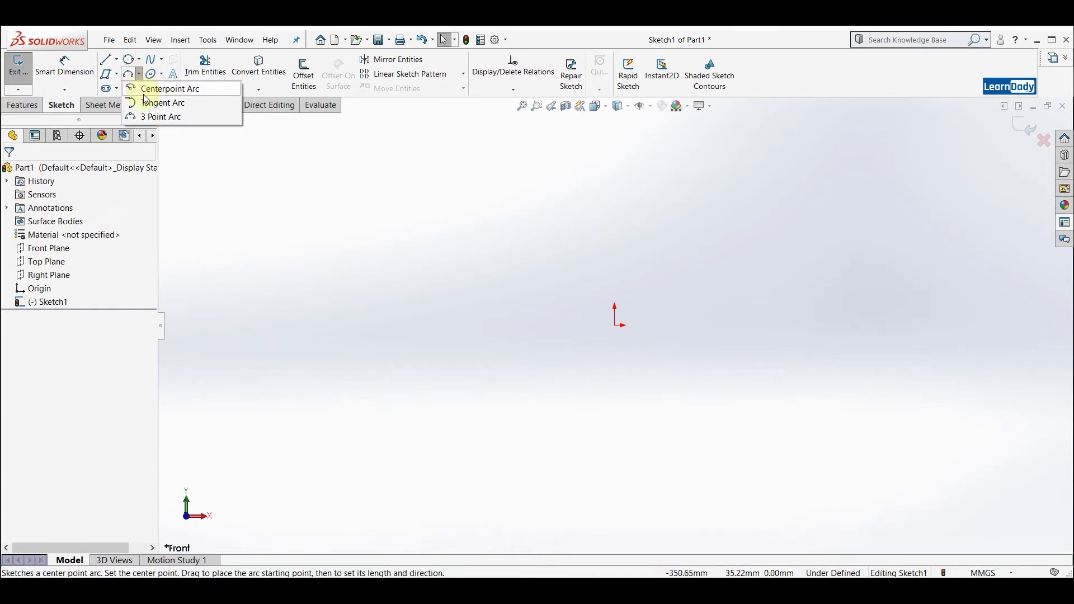
pyautogui.click(152, 92)
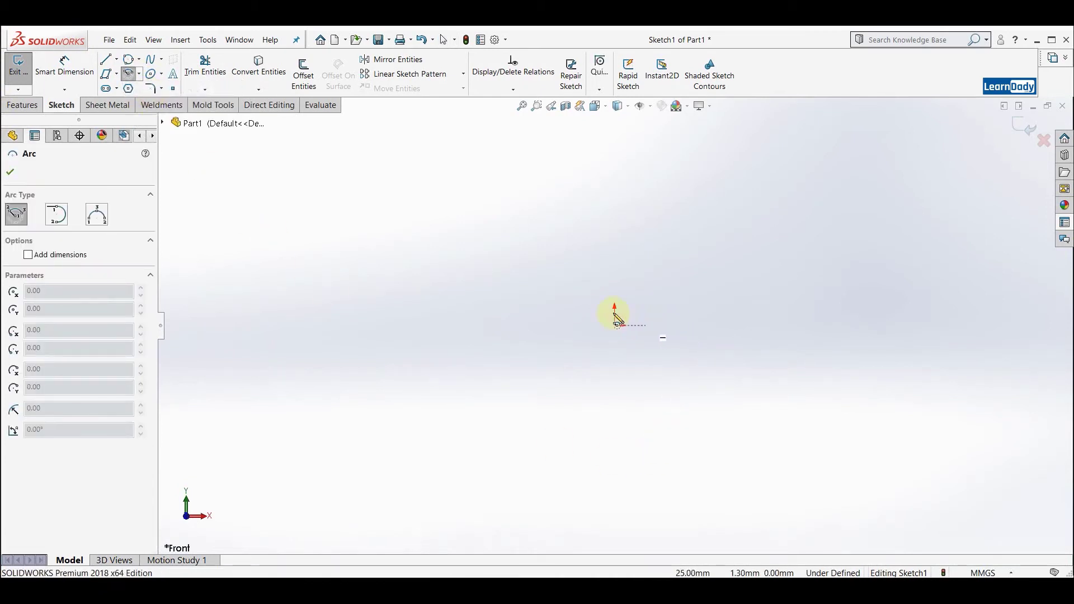
pyautogui.click(518, 324)
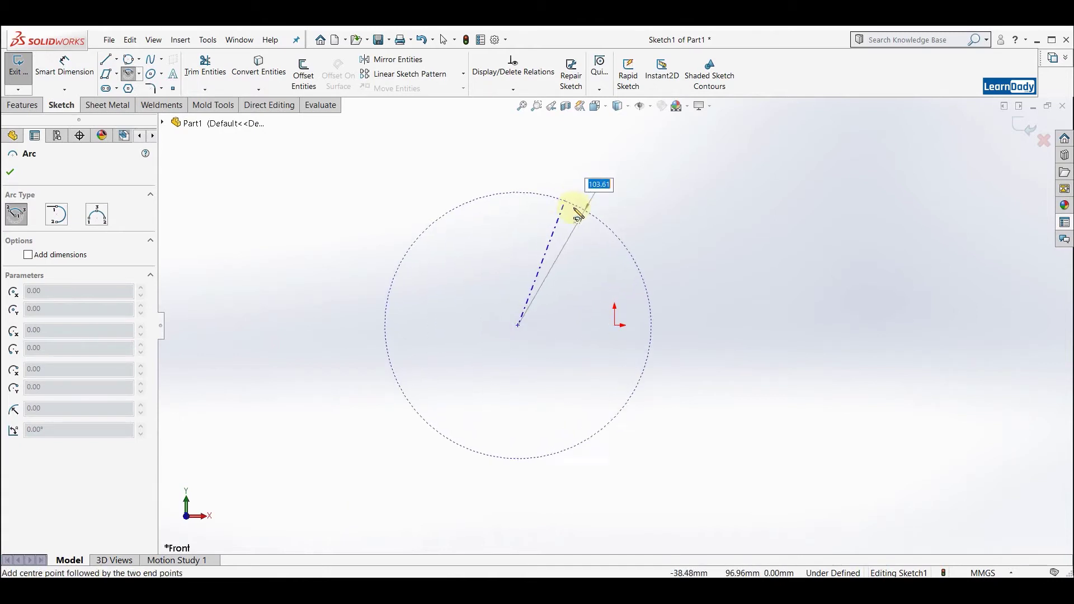
pyautogui.click(621, 257)
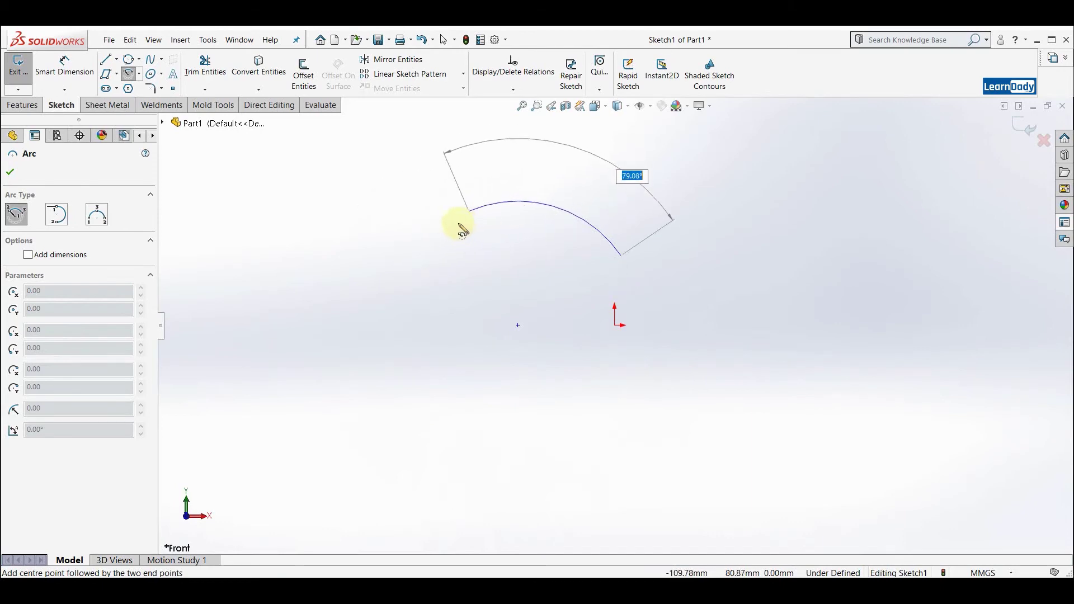
pyautogui.click(420, 267)
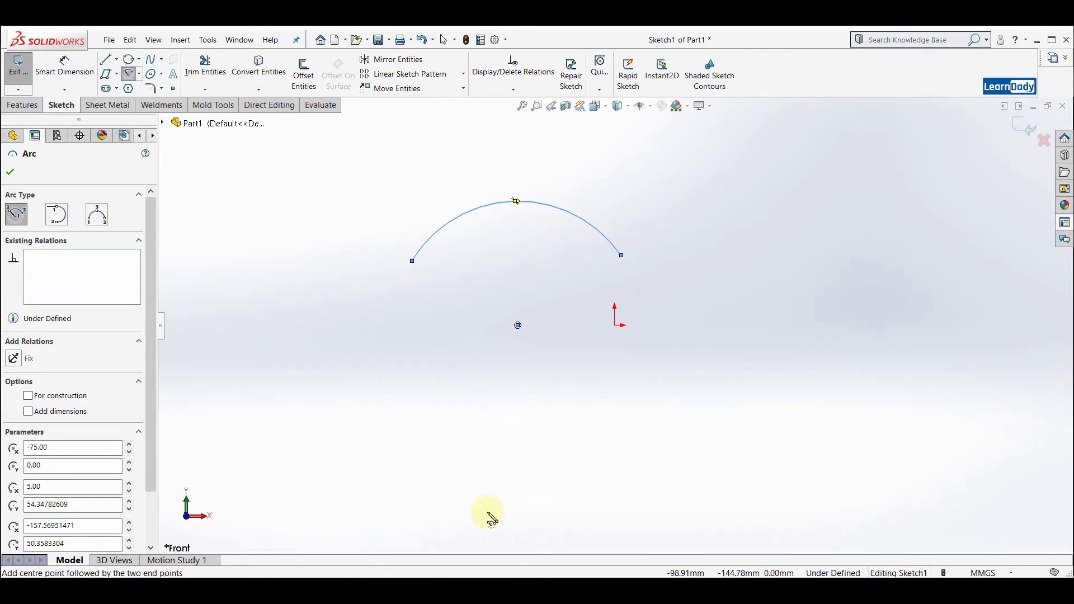
pyautogui.press('Escape')
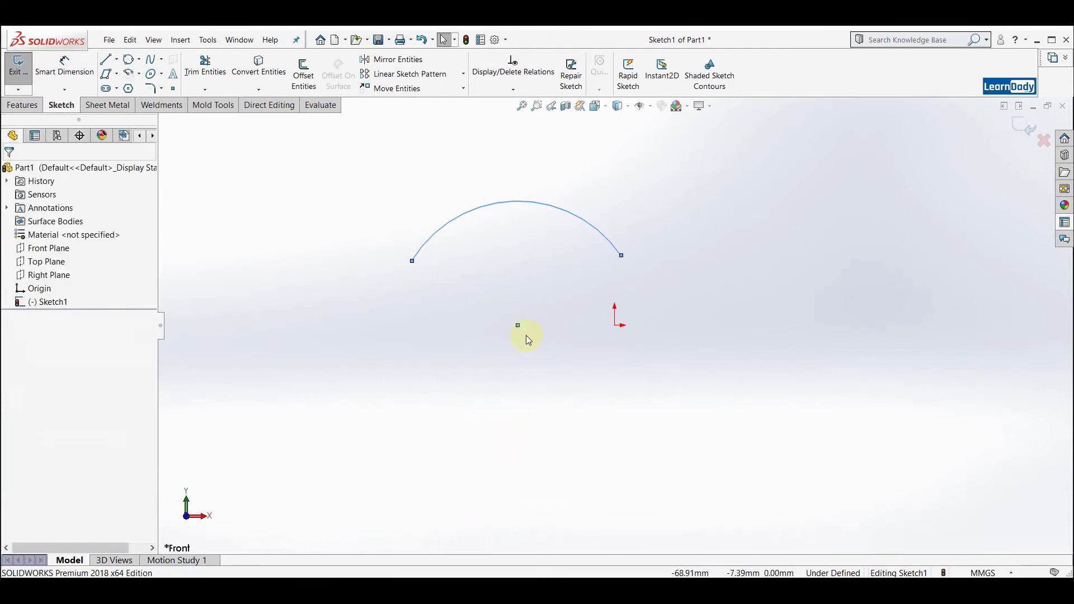
# - Add a Coincident relation between the arc's centre point and the origin
pyautogui.click(518, 327)
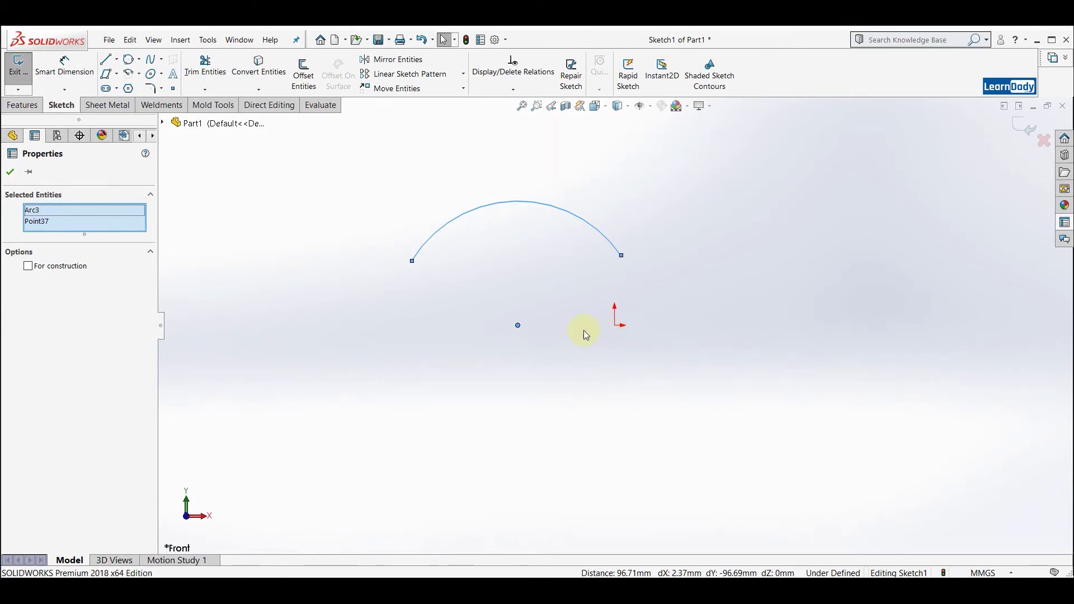
pyautogui.keyDown('ctrl'); pyautogui.click(616, 327); pyautogui.keyUp('ctrl')
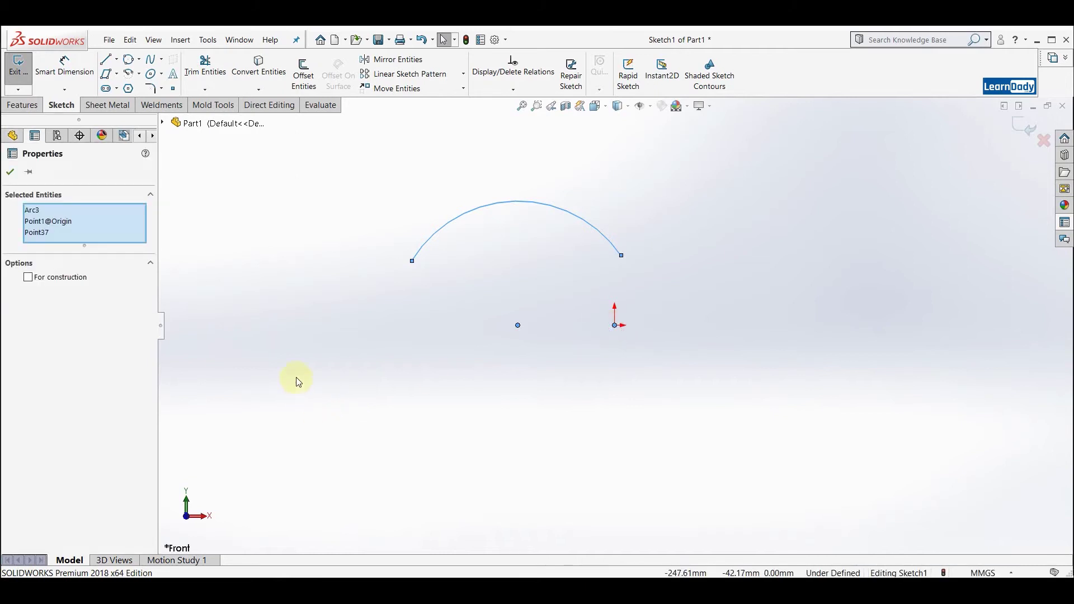
pyautogui.click(298, 380)
pyautogui.click(518, 326)
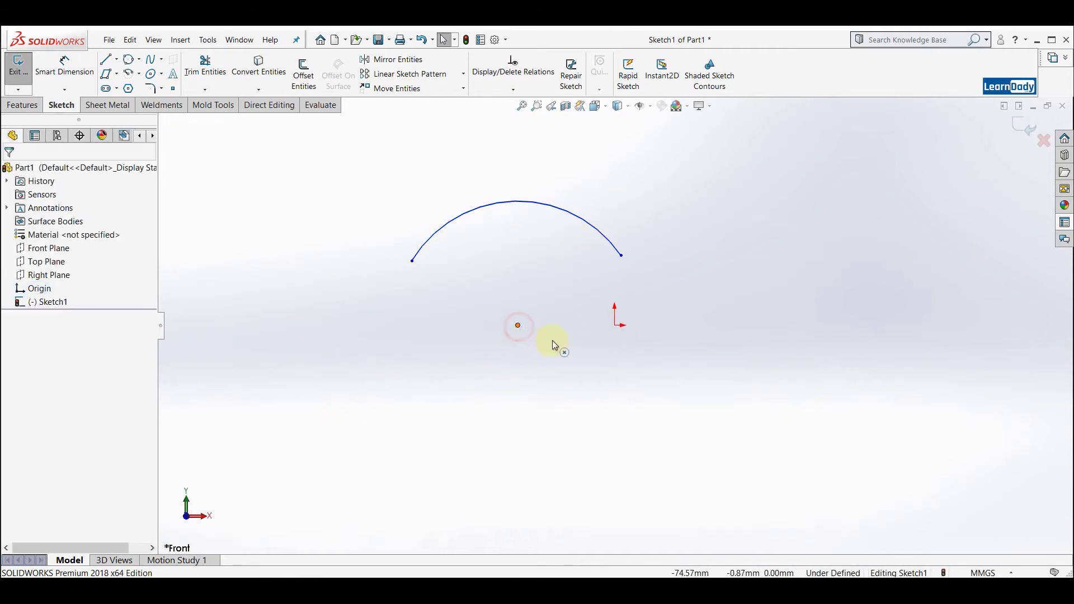
pyautogui.keyDown('ctrl'); pyautogui.click(615, 327); pyautogui.keyUp('ctrl')
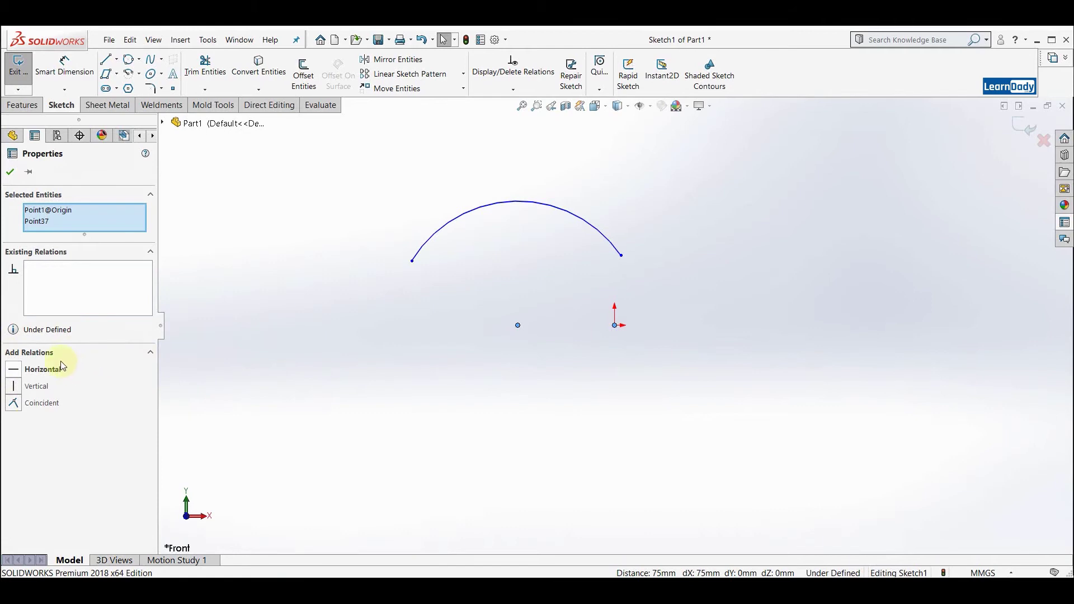
pyautogui.click(53, 402)
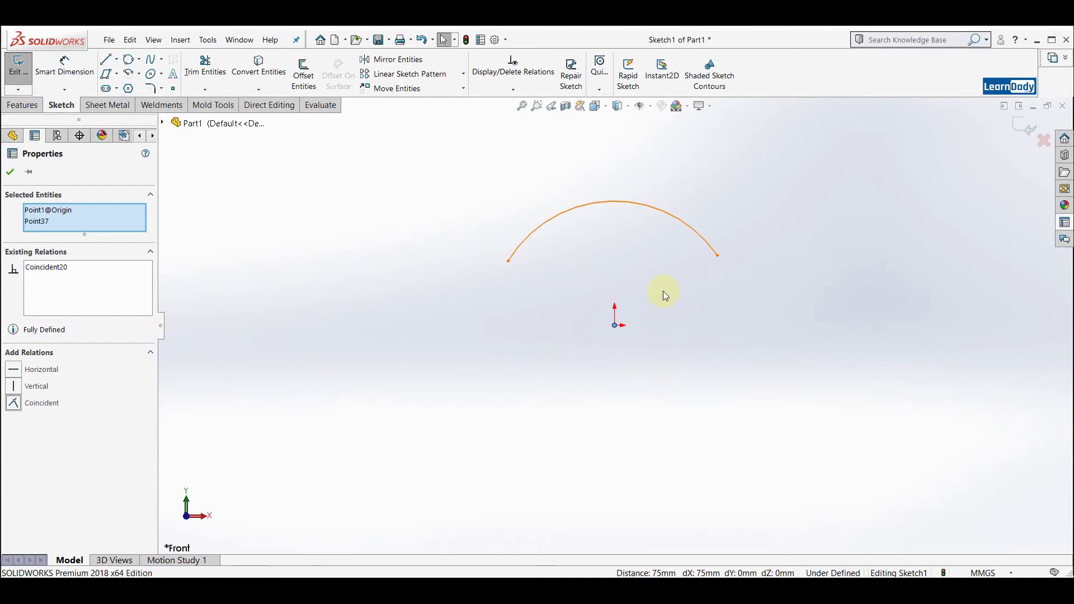
pyautogui.click(10, 172)
pyautogui.click(70, 59)
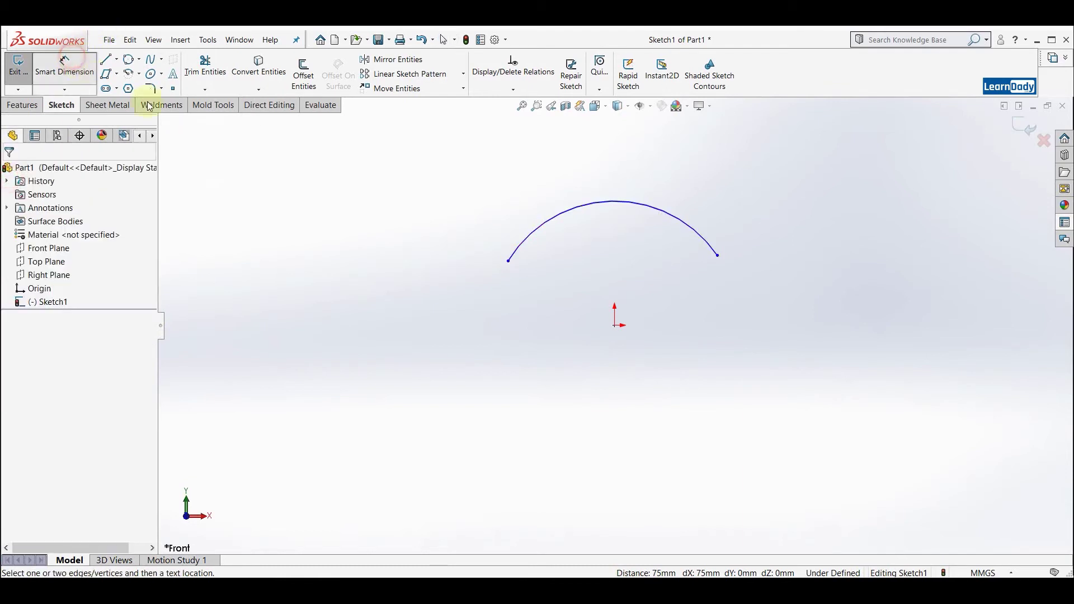
pyautogui.click(573, 207)
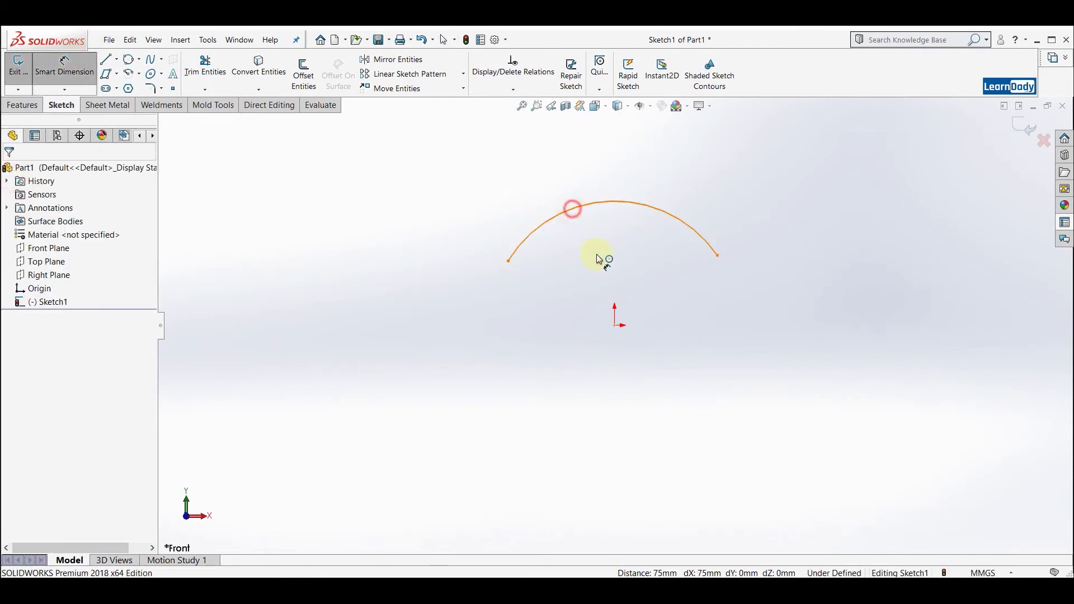
pyautogui.click(616, 277)
pyautogui.write('1')
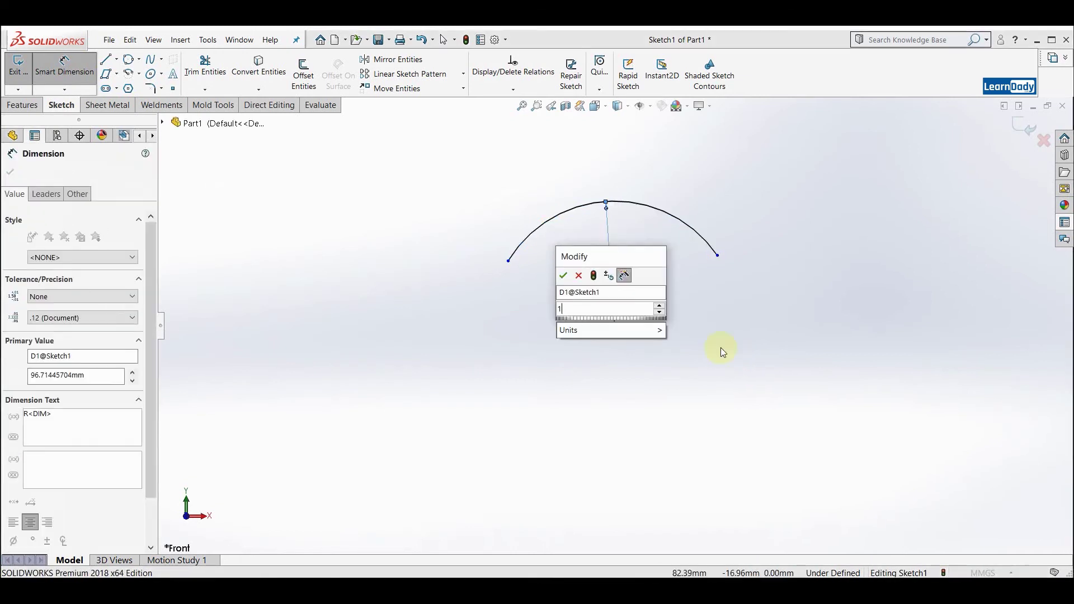
pyautogui.write('00')
pyautogui.press('Return')
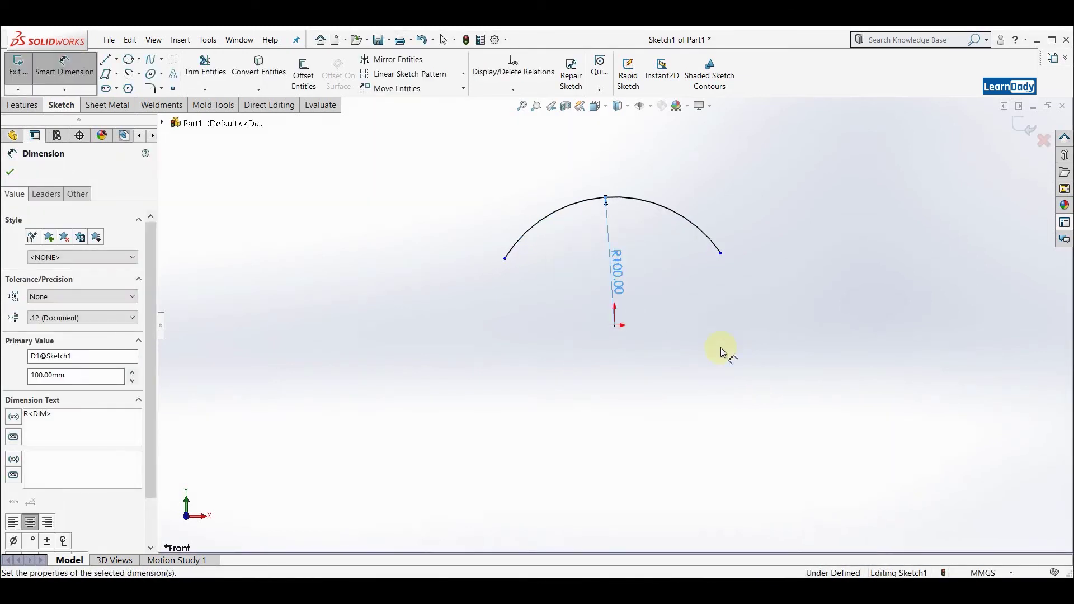
pyautogui.press('Escape')
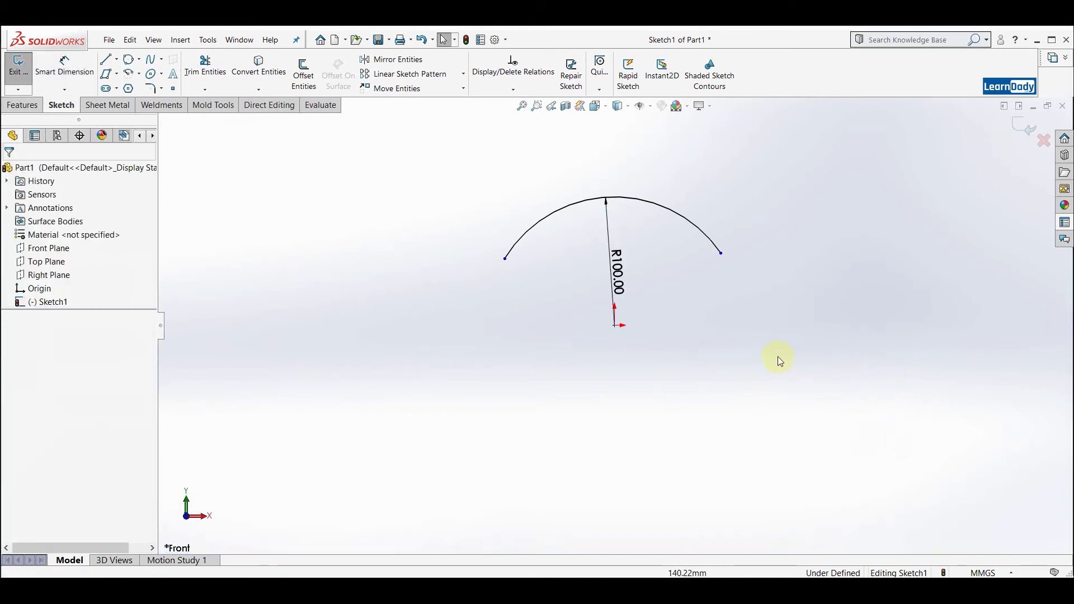
# - Chain tangent arcs from the R100 arc's left end: a left curl, then a top sweep to its right end
pyautogui.click(136, 73)
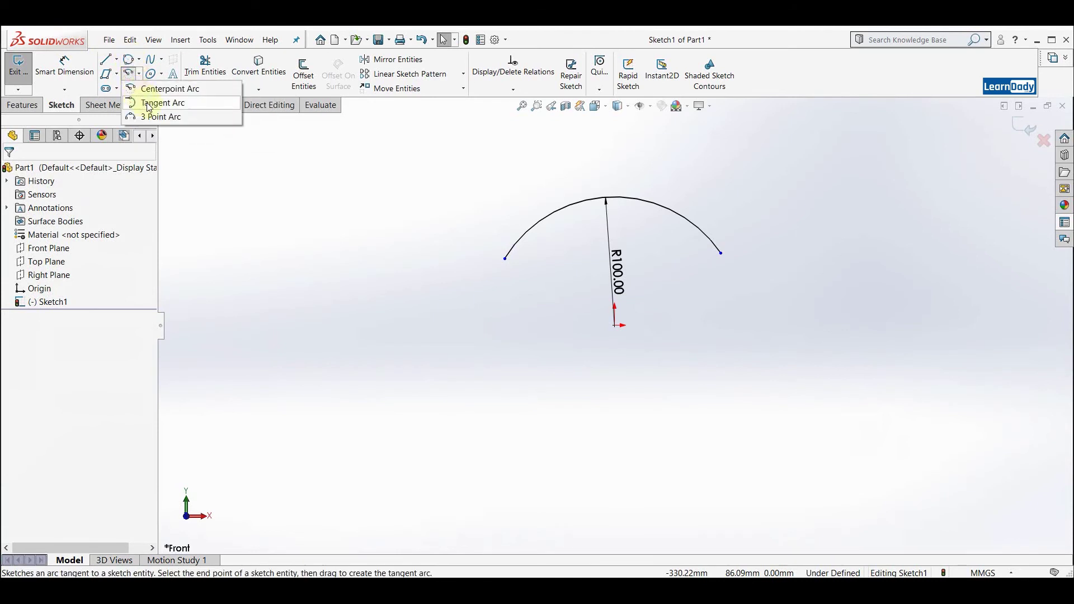
pyautogui.click(150, 103)
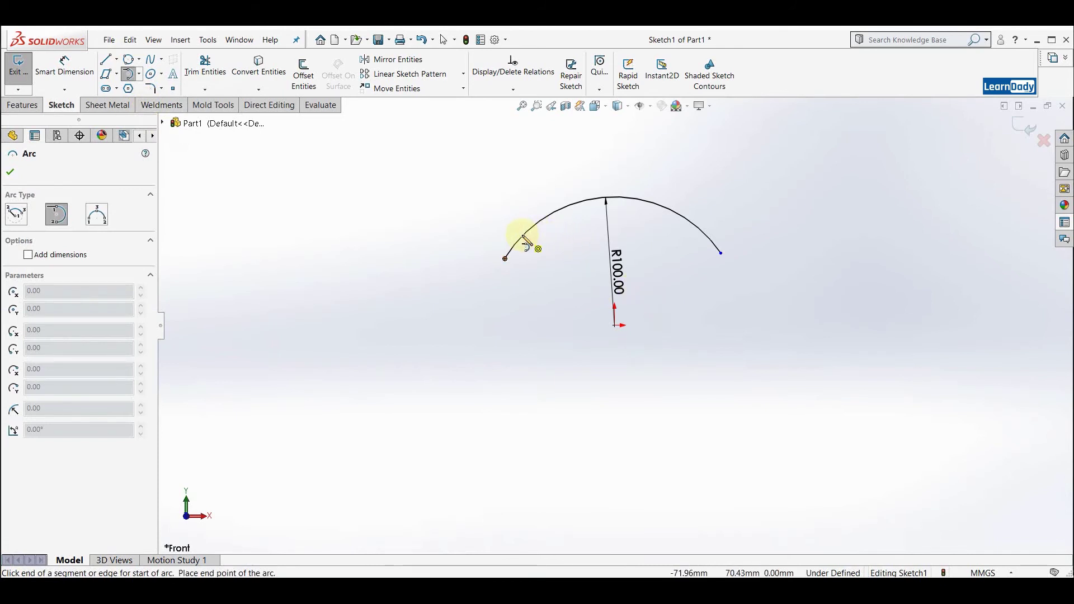
pyautogui.click(520, 240)
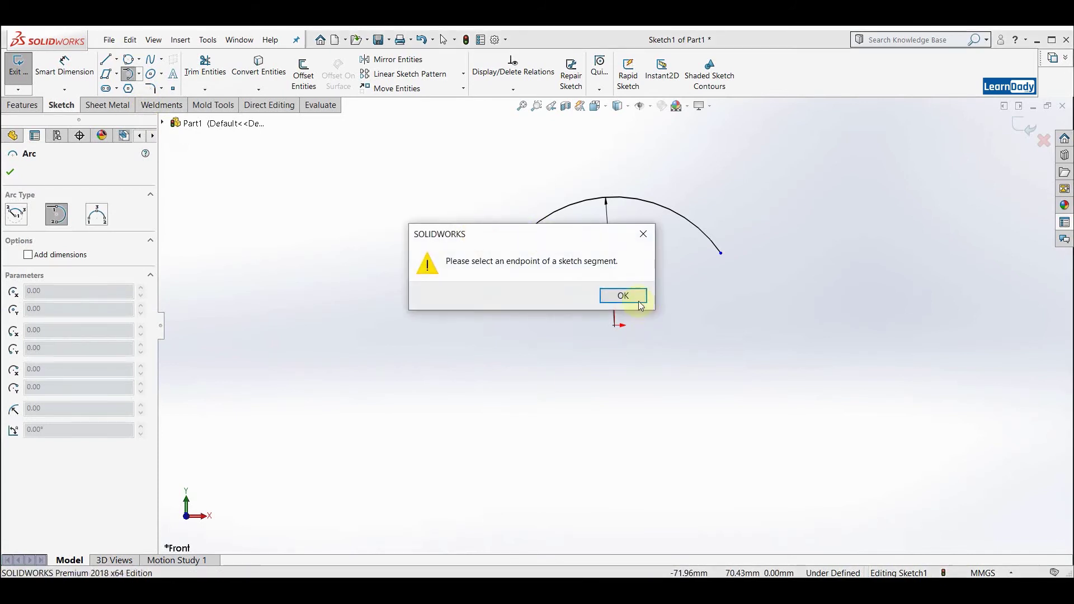
pyautogui.click(634, 303)
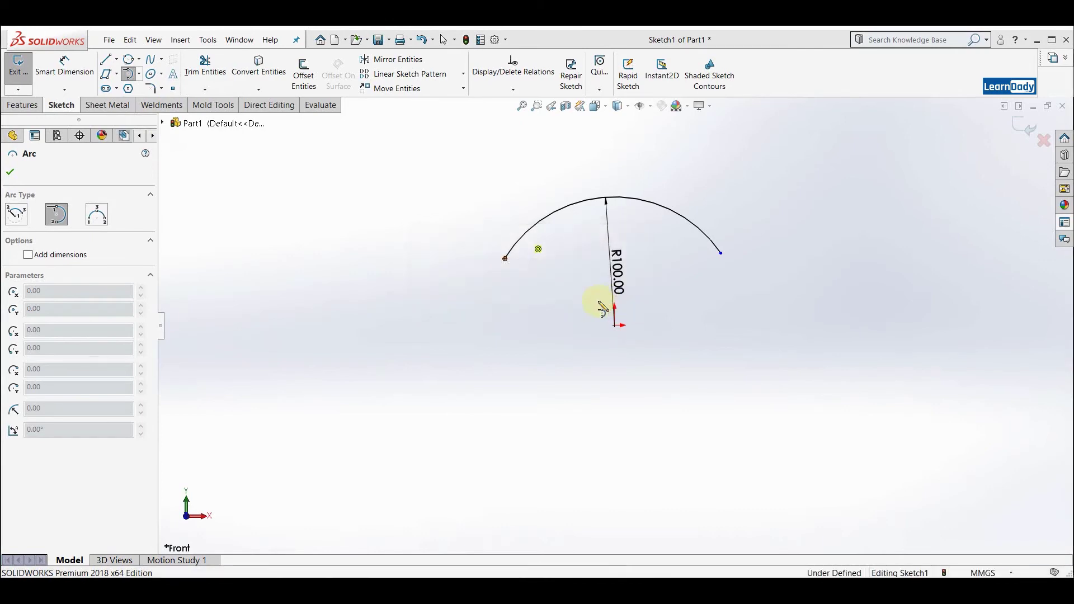
pyautogui.click(506, 259)
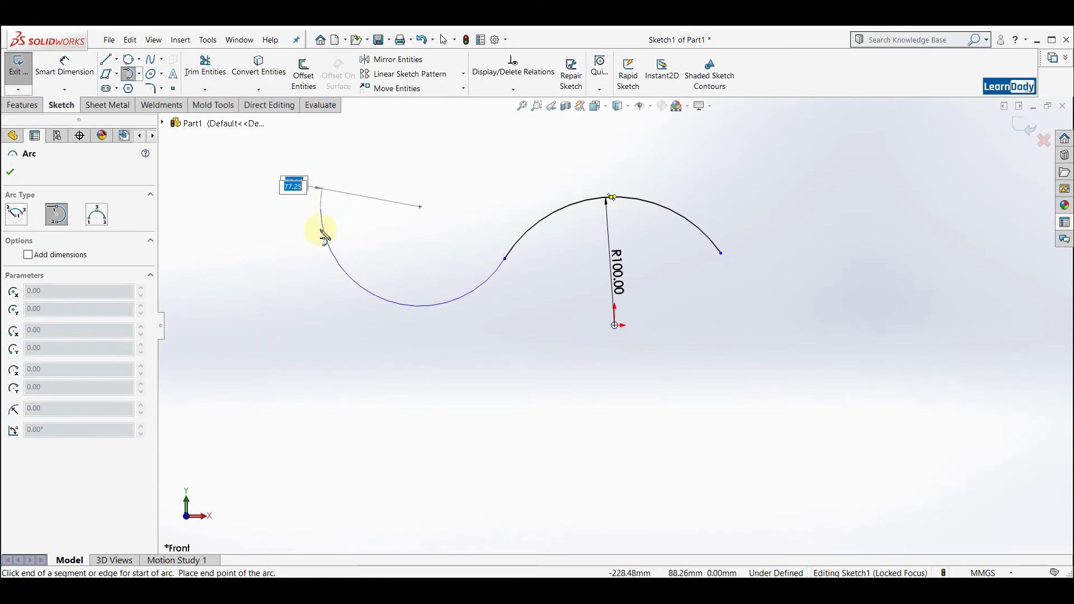
pyautogui.click(312, 267)
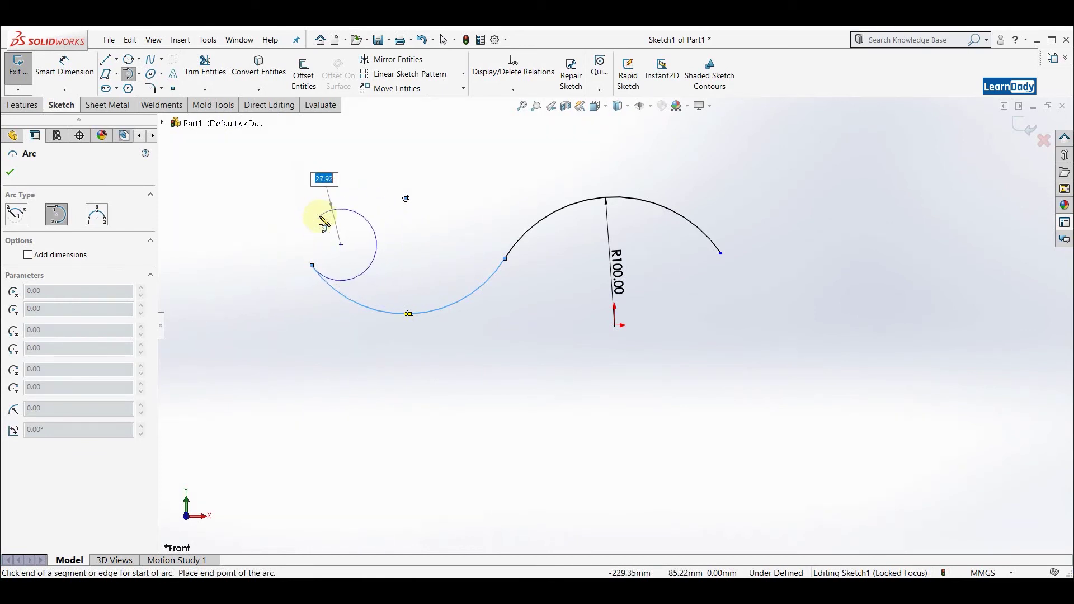
pyautogui.click(320, 215)
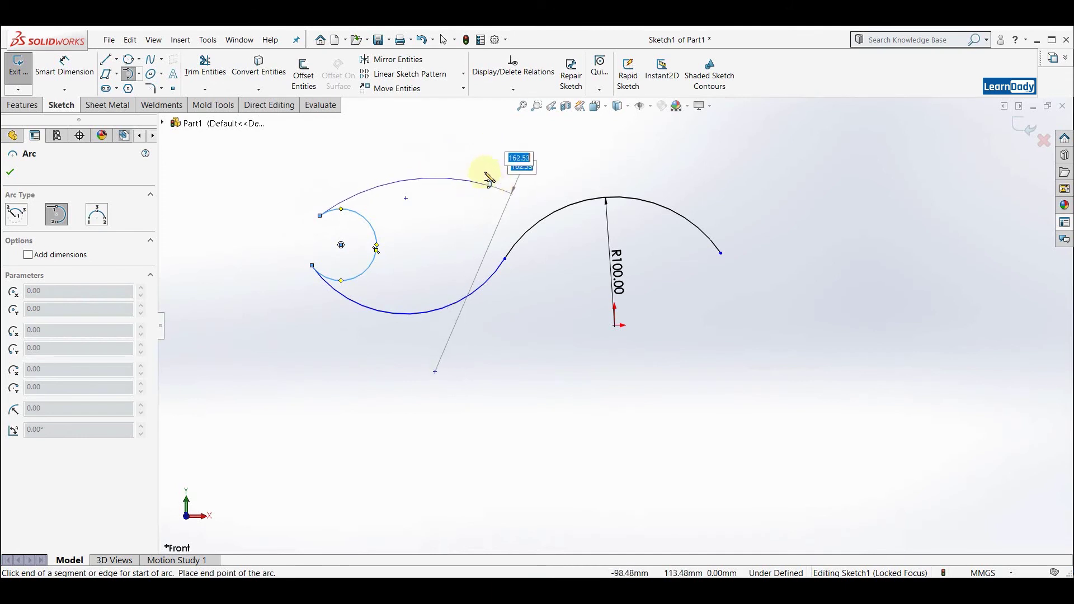
pyautogui.click(475, 140)
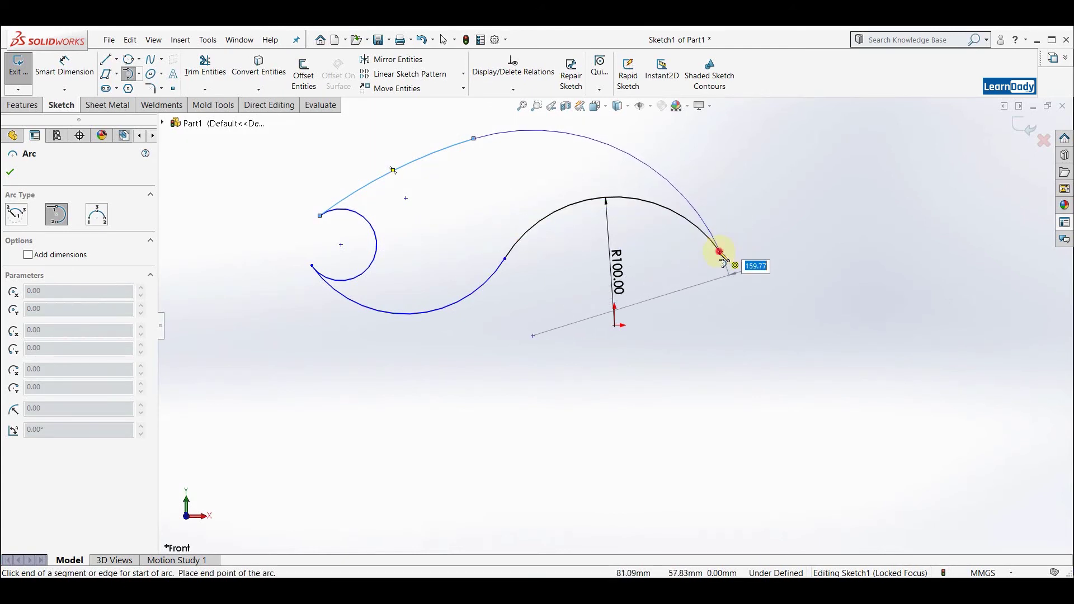
pyautogui.click(720, 253)
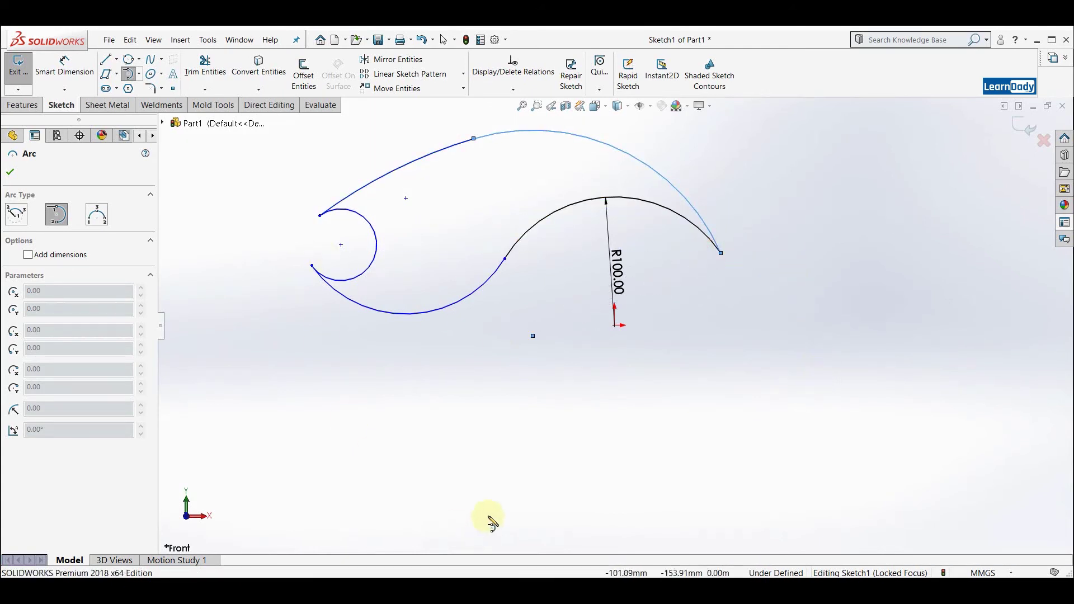
pyautogui.click(139, 73)
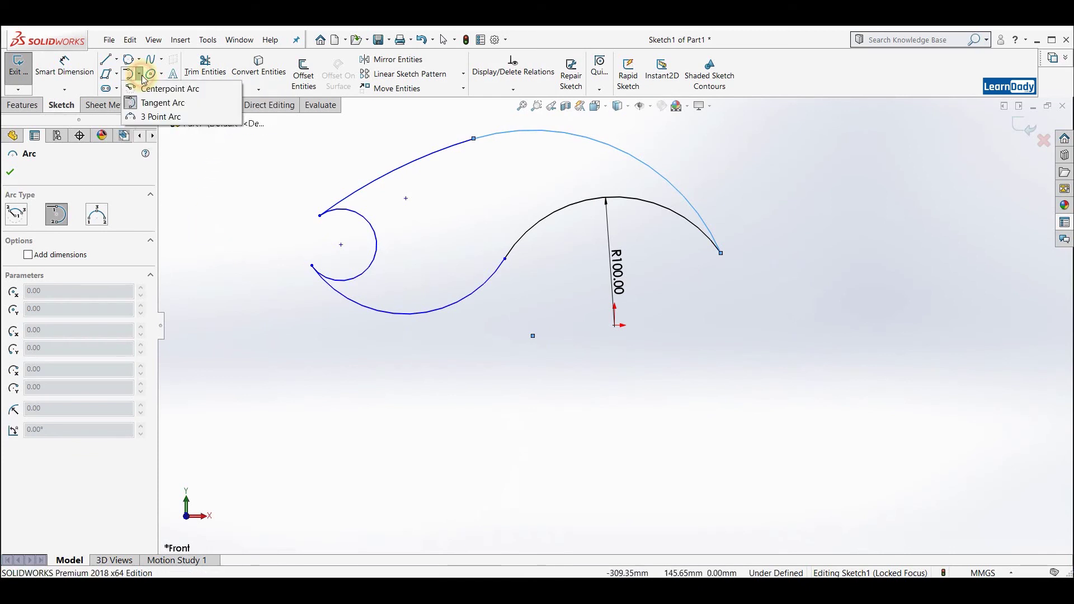
# - Draw two 3-point arcs from the curl's lower end, down to the bottom and up below the origin
pyautogui.click(158, 118)
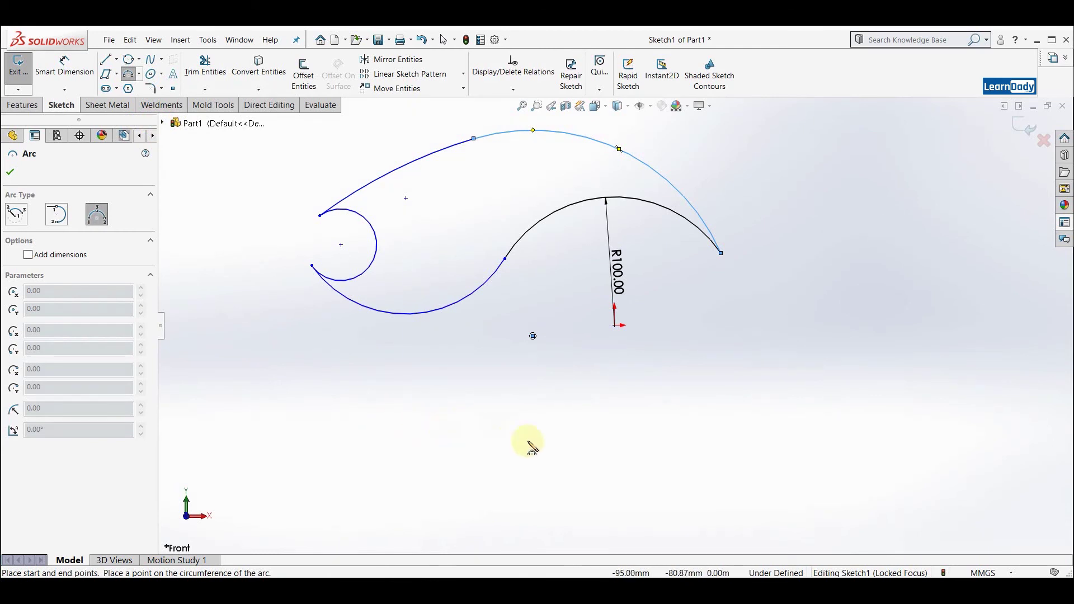
pyautogui.click(427, 443)
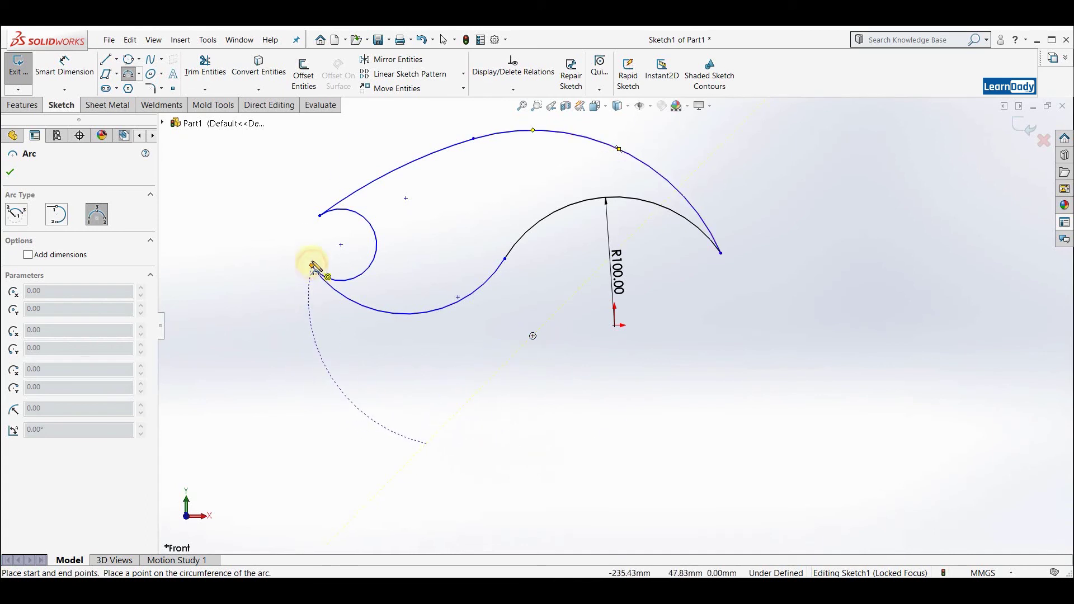
pyautogui.click(311, 266)
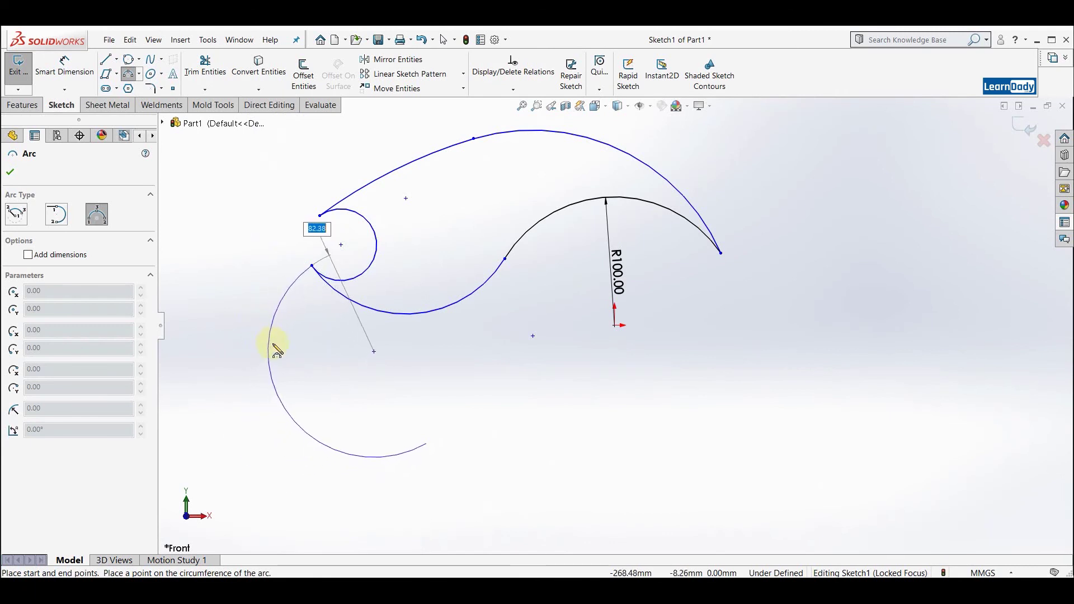
pyautogui.click(295, 350)
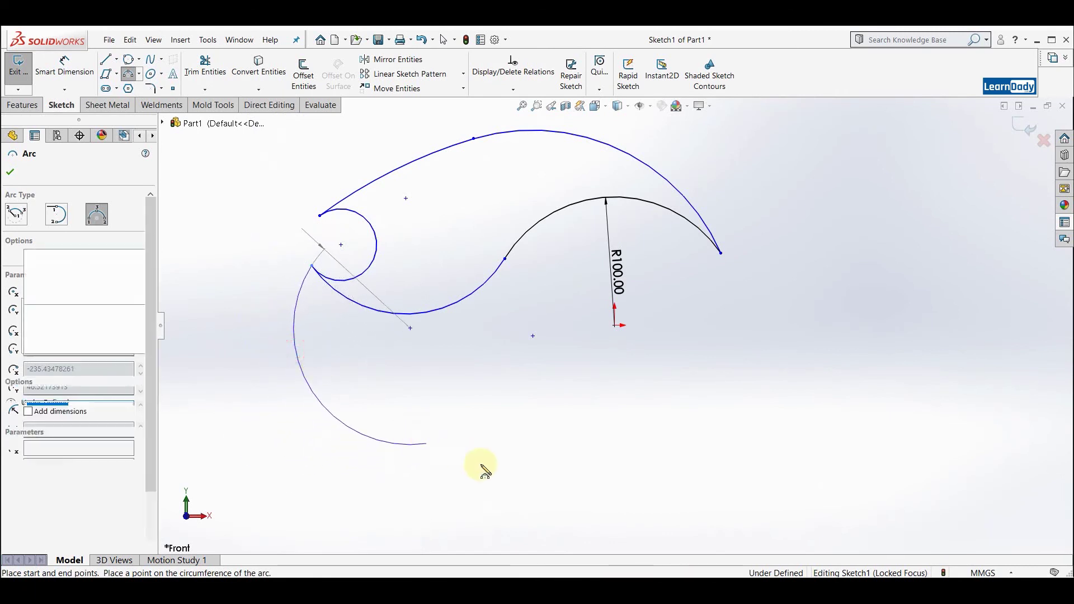
pyautogui.click(427, 445)
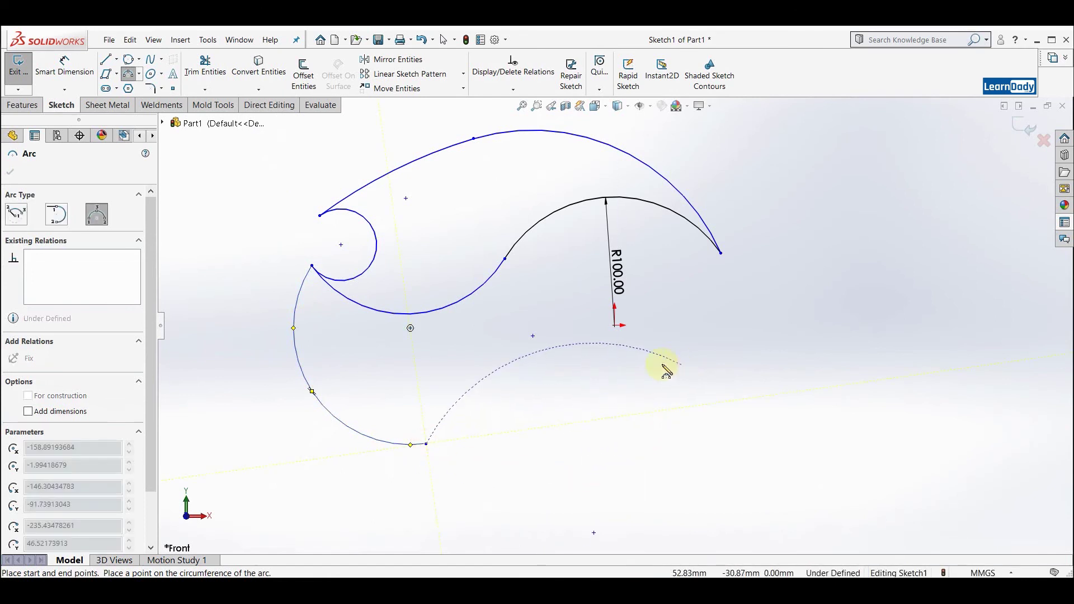
pyautogui.click(569, 372)
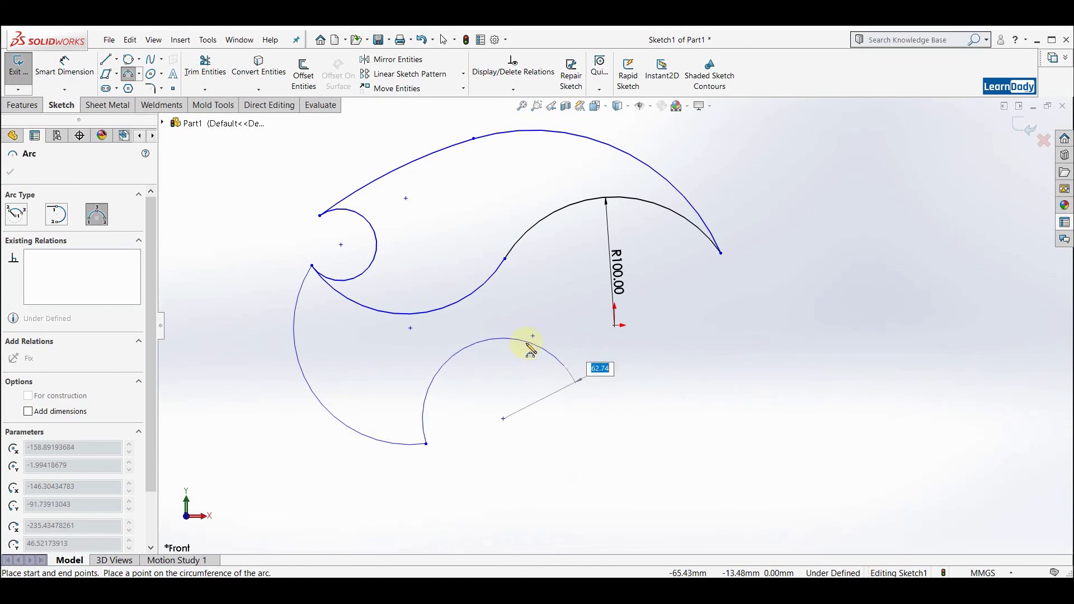
pyautogui.click(516, 361)
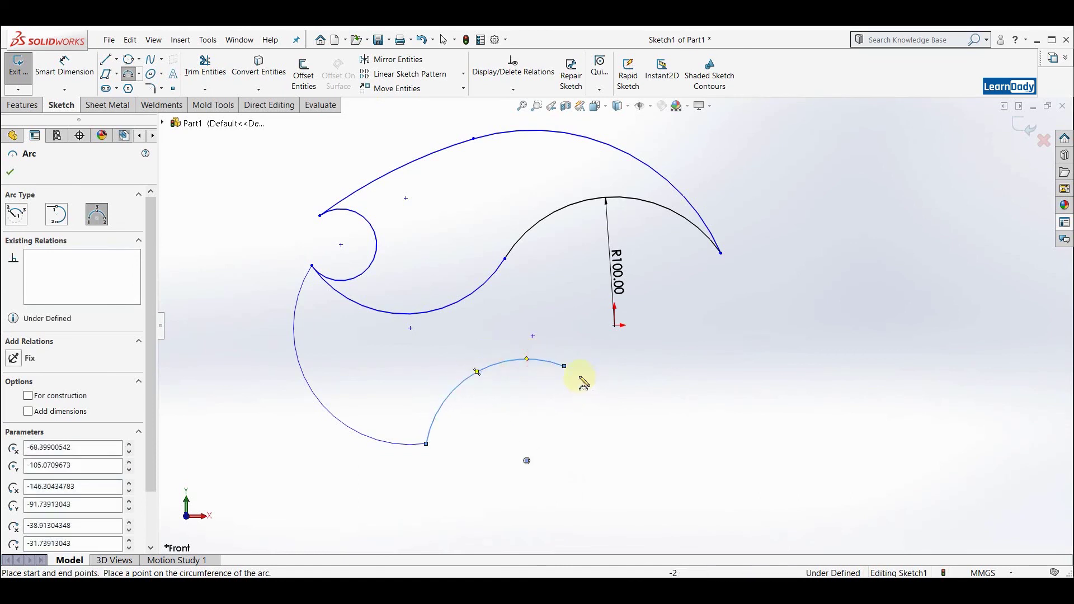
# - Close the outline with a final 3-point arc ending at the R100 arc's right end
pyautogui.click(565, 367)
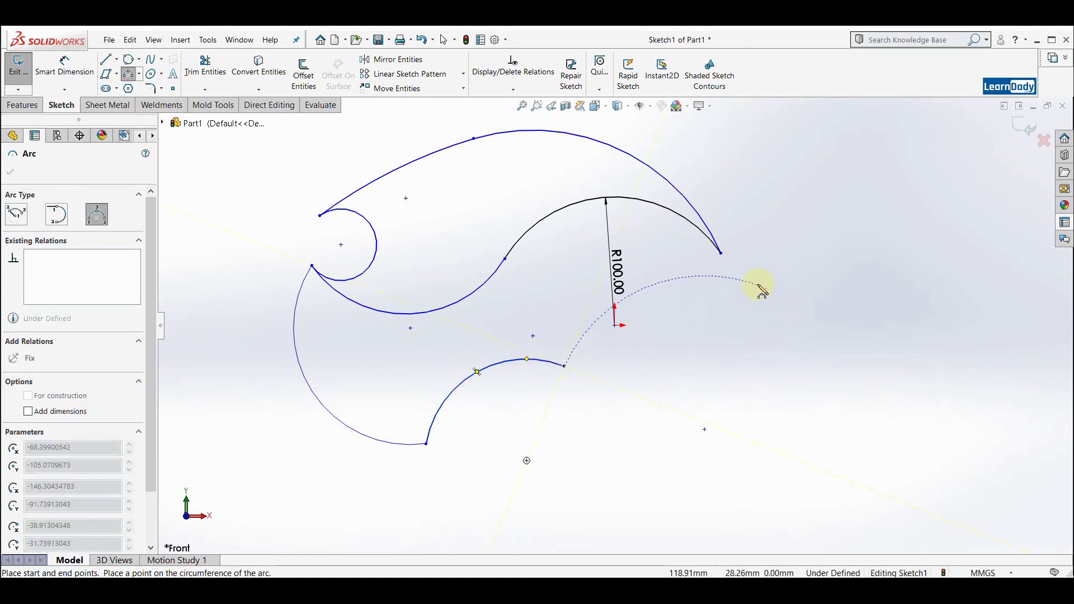
pyautogui.click(720, 253)
pyautogui.click(722, 254)
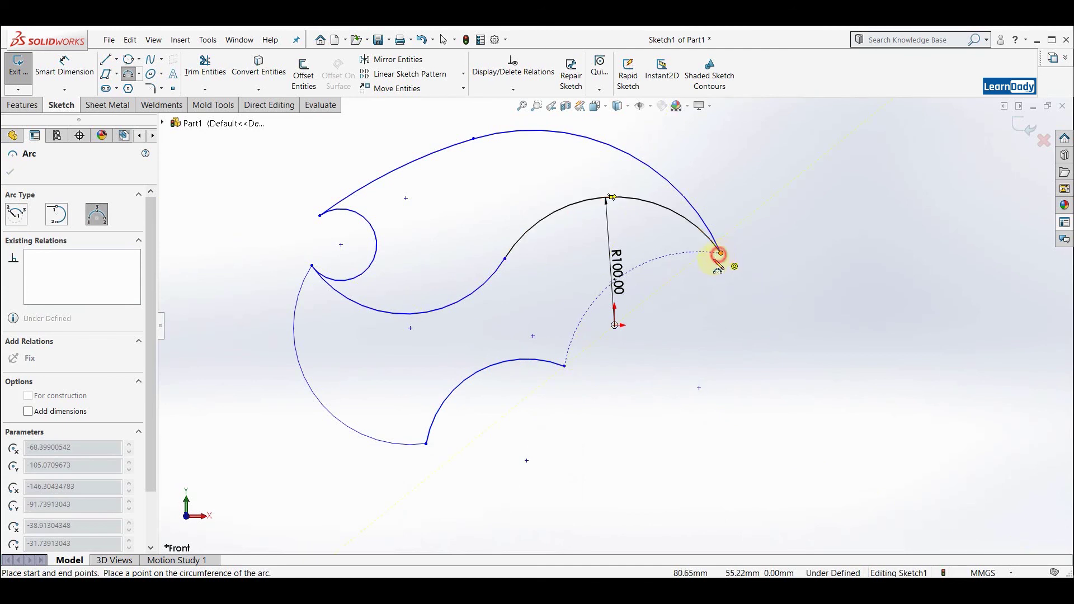
pyautogui.click(663, 341)
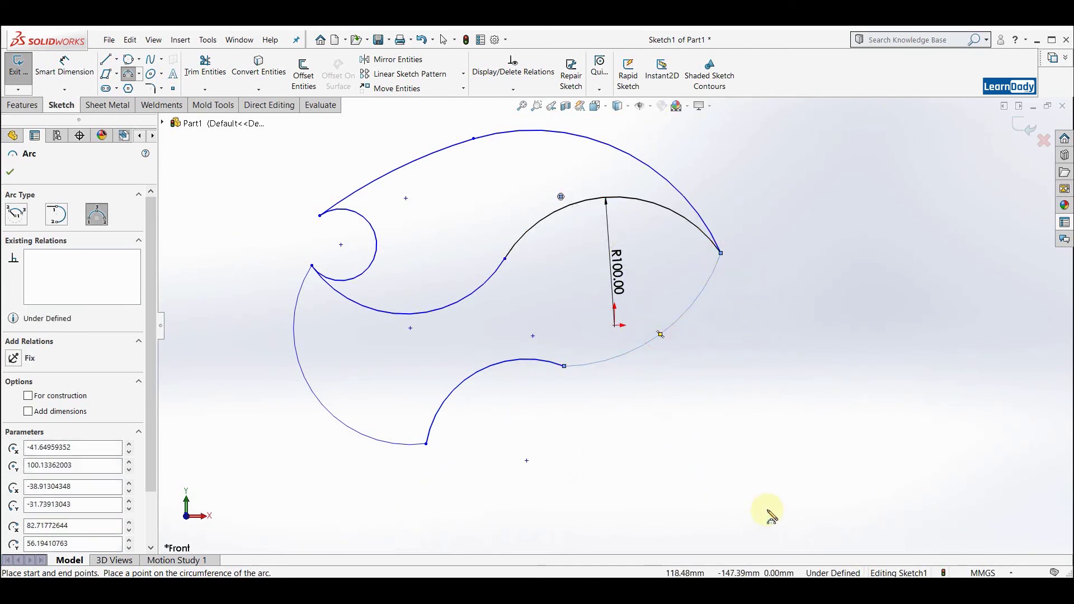
pyautogui.press('Escape')
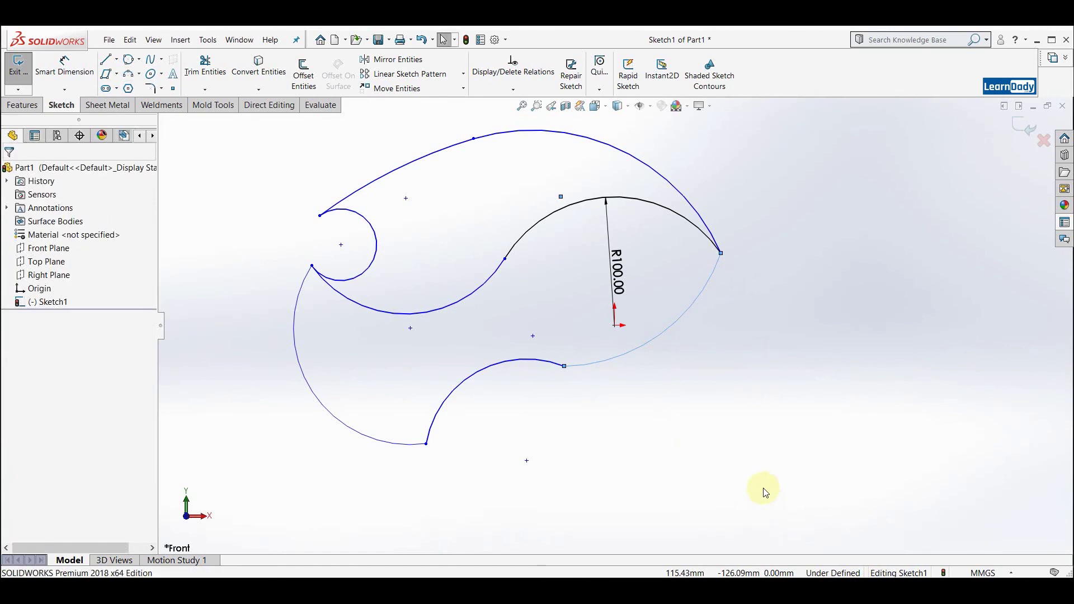